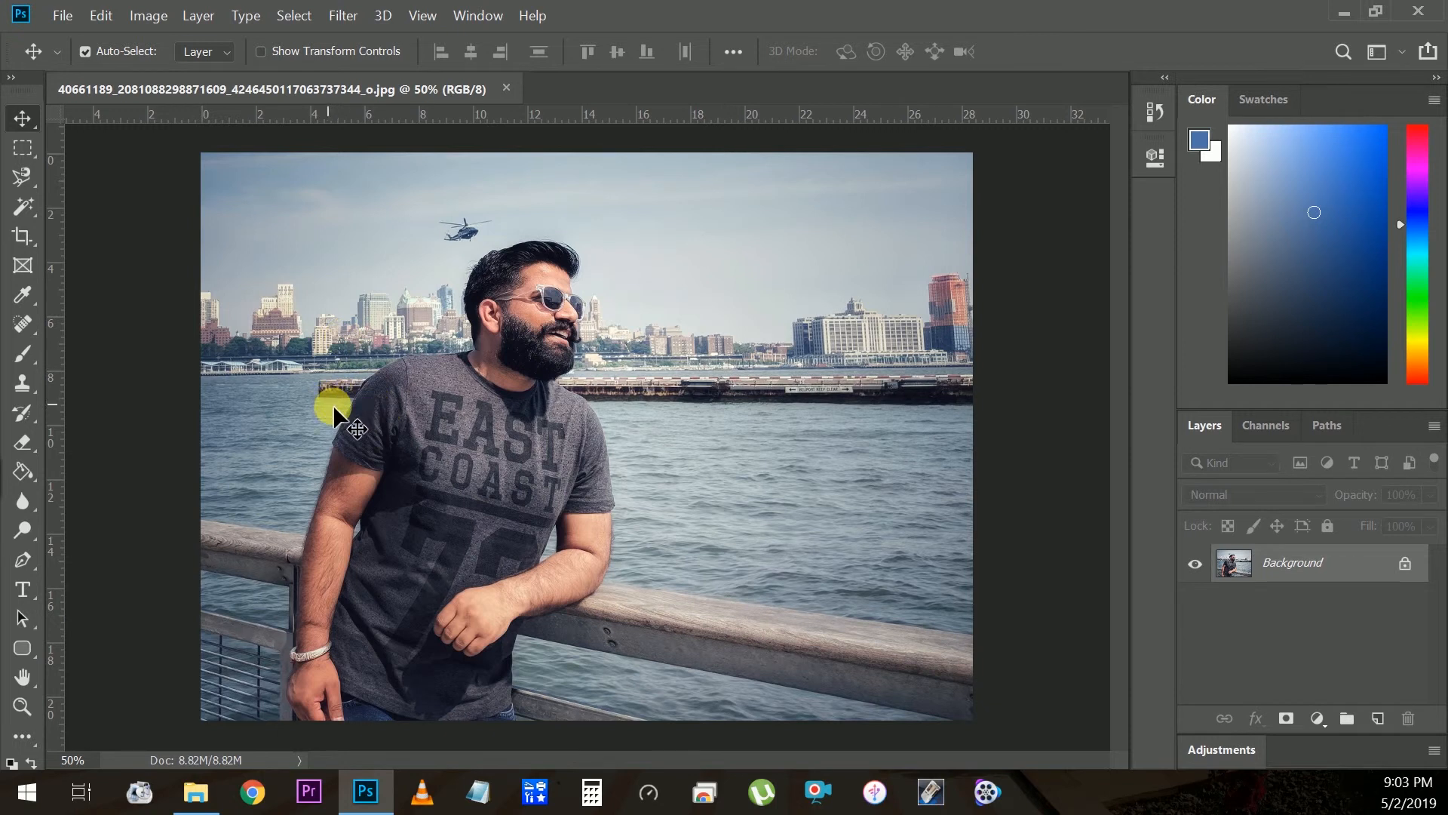
- Select the sky, skyline and water behind the man with the Magnetic Lasso, following his outline and the railing
key(ctrl+plus)
key(ctrl+plus)
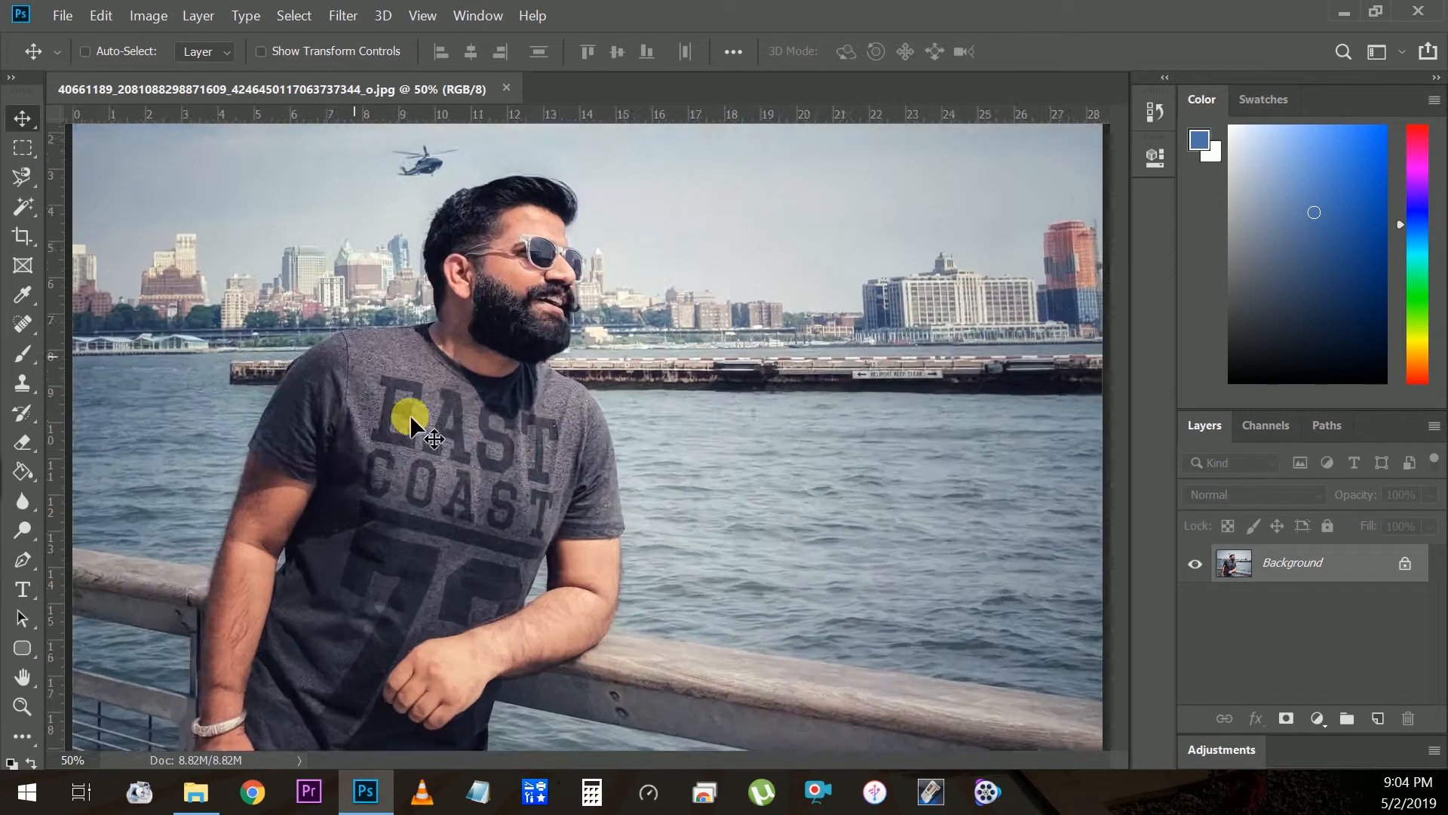
scroll(143, 465, left, 3)
right_click(33, 206)
click(136, 228)
right_click(38, 216)
click(81, 205)
right_click(32, 178)
click(82, 224)
drag(573, 756, 527, 755)
click(282, 599)
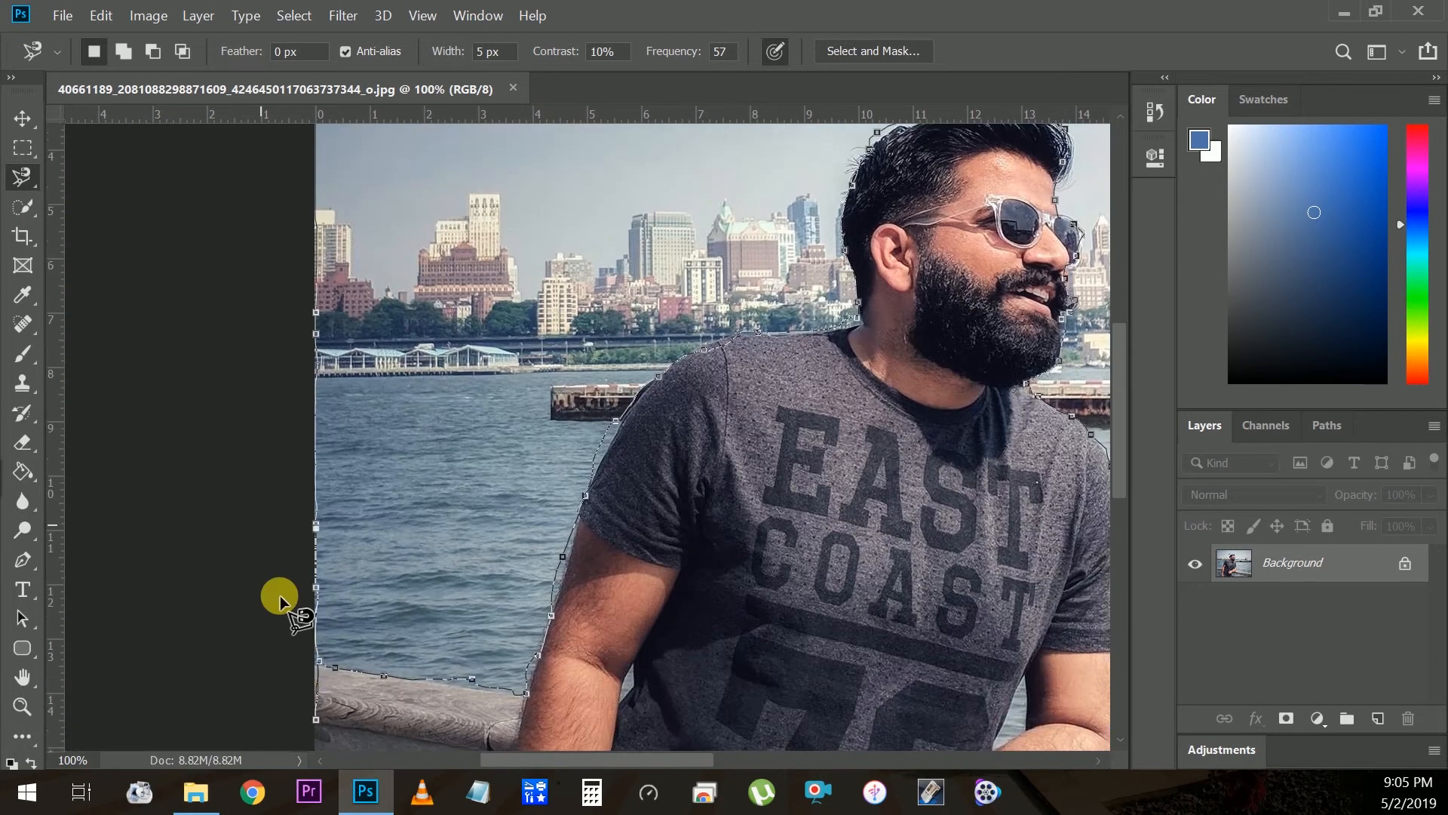
click(320, 661)
- Apply a Lens Blur with a radius of 55 to the selected background
click(356, 22)
click(695, 383)
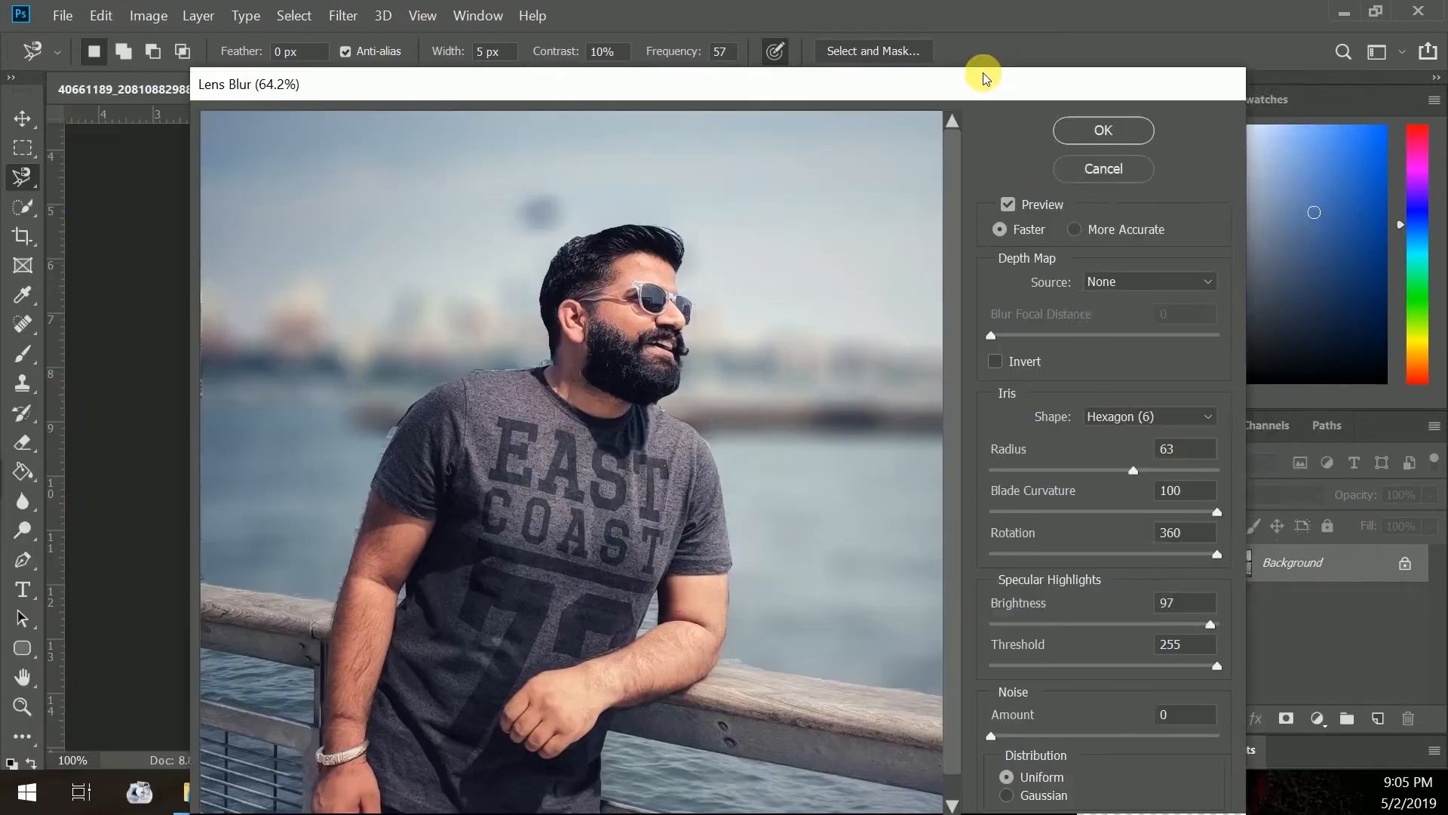
drag(984, 77, 1049, 23)
drag(247, 334, 72, 310)
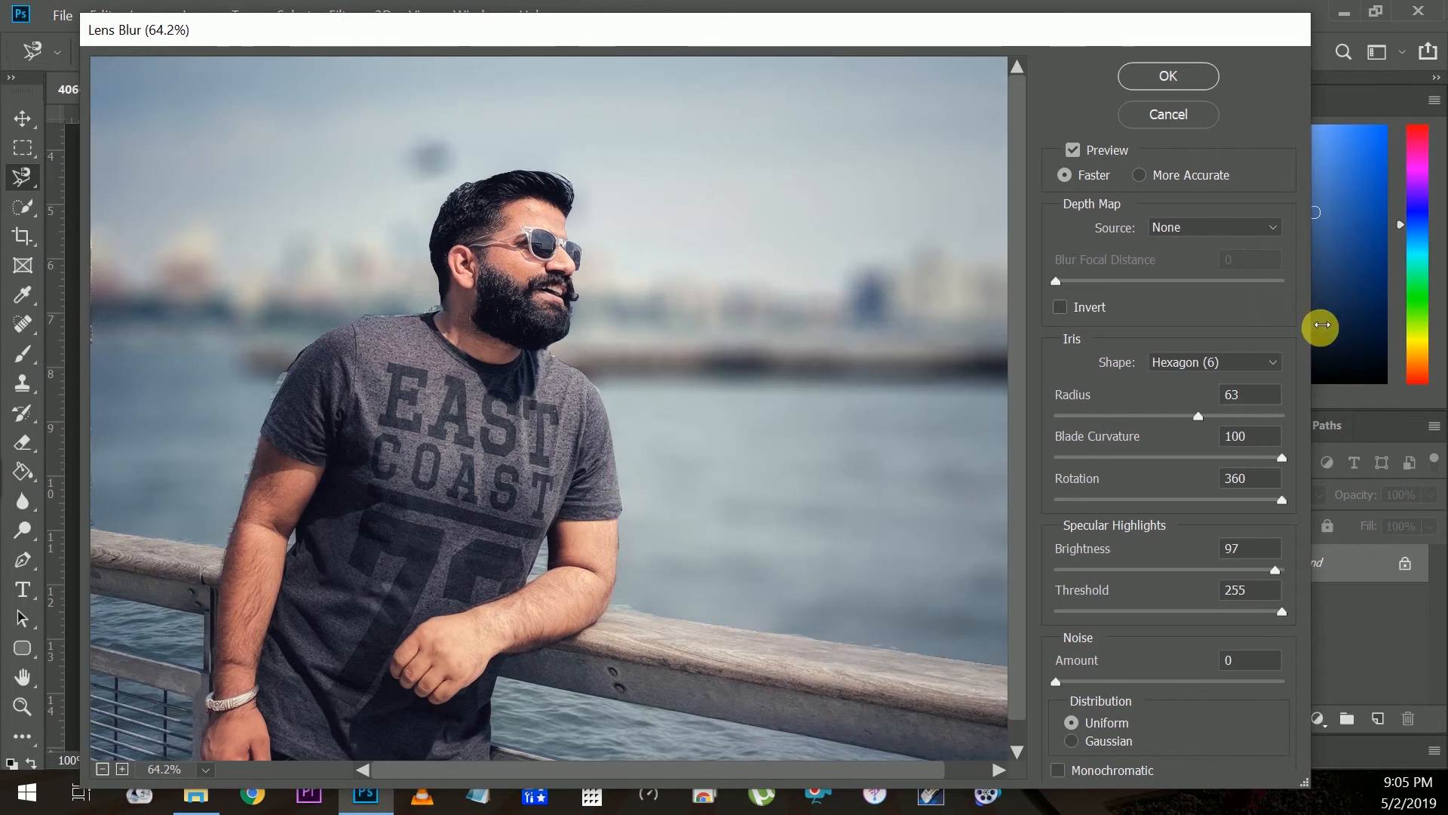
drag(1320, 331, 1413, 323)
drag(1306, 414, 1221, 429)
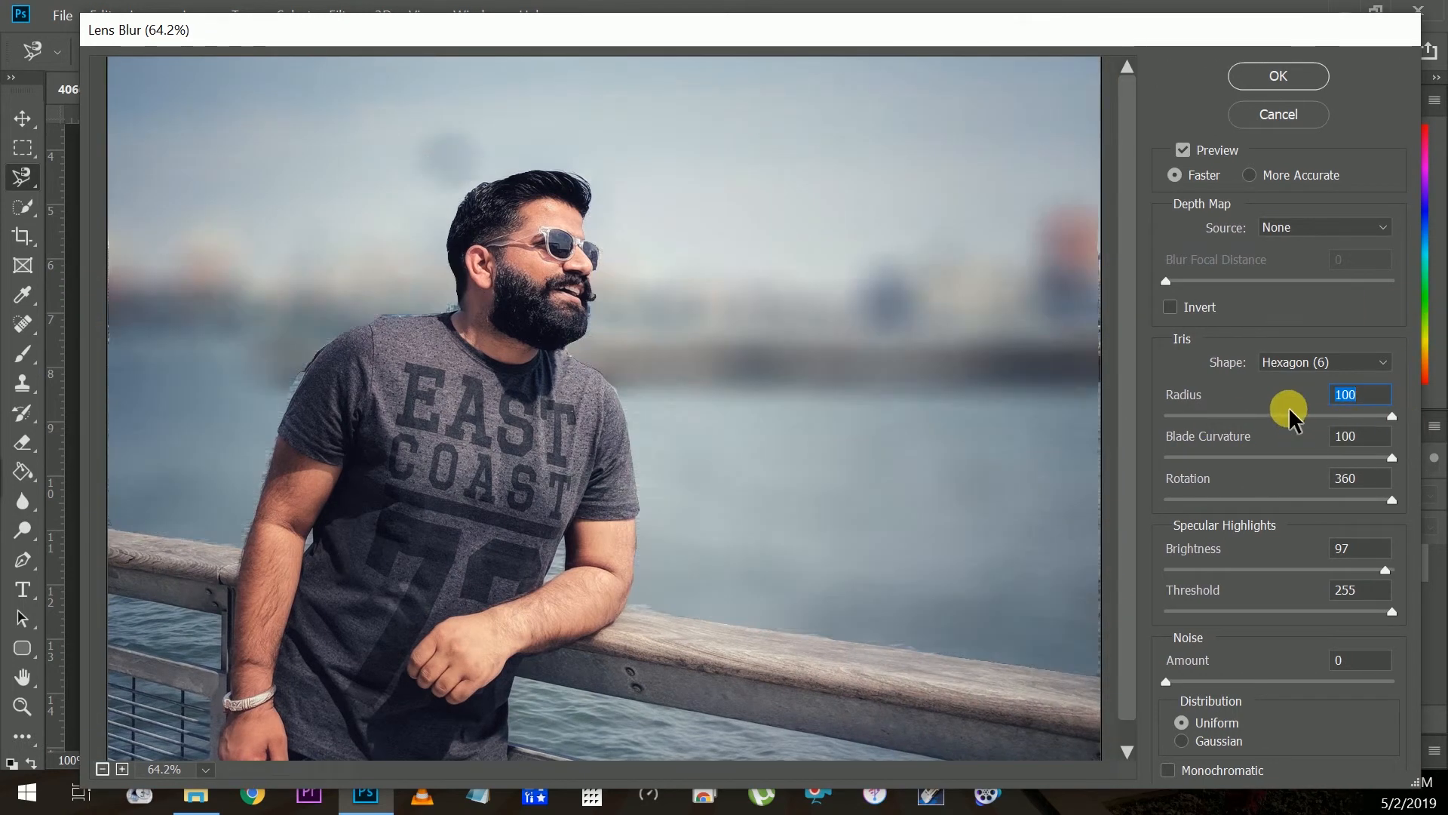
drag(1282, 417, 1291, 417)
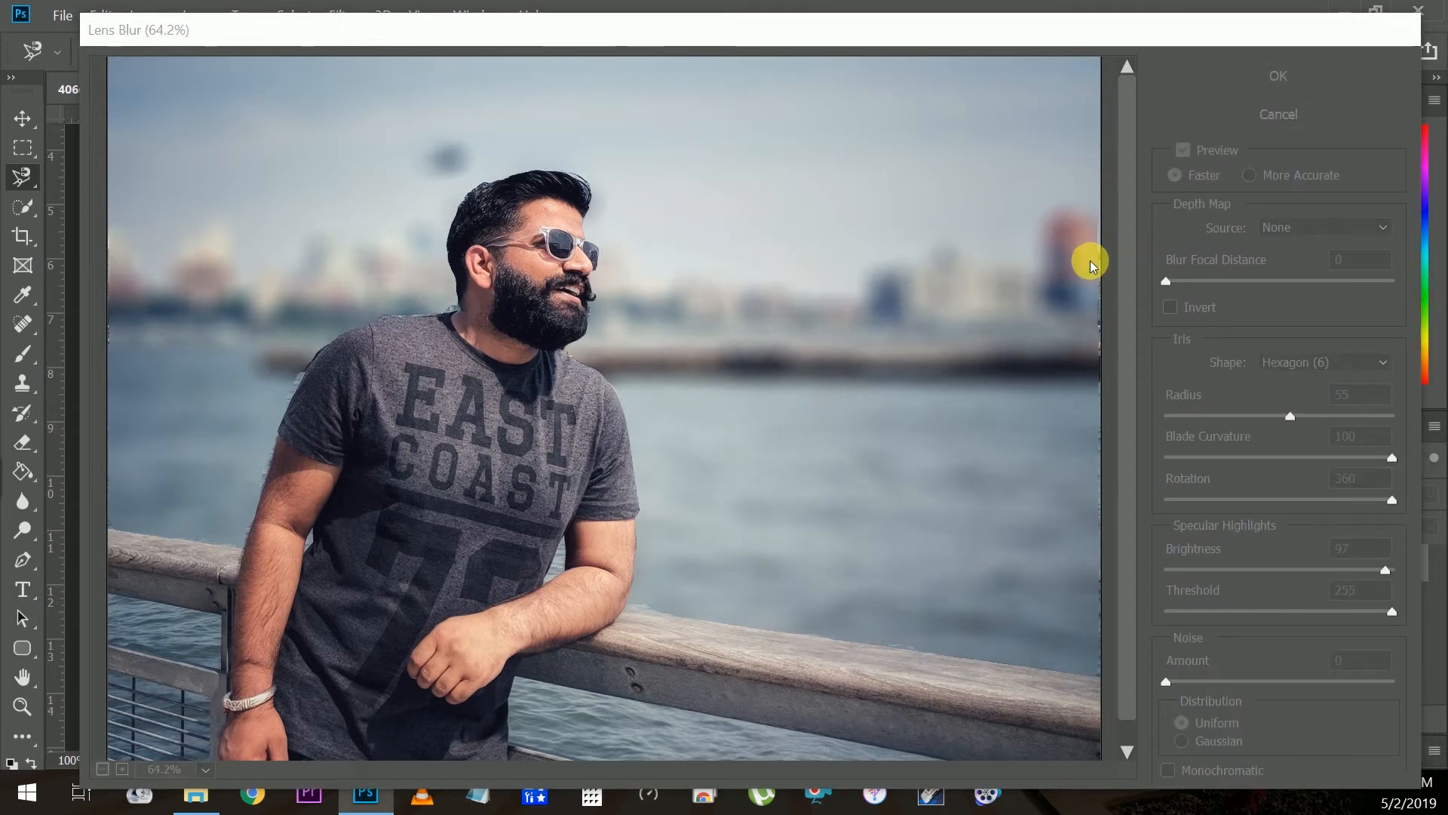
key(ctrl+minus)
key(ctrl+minus)
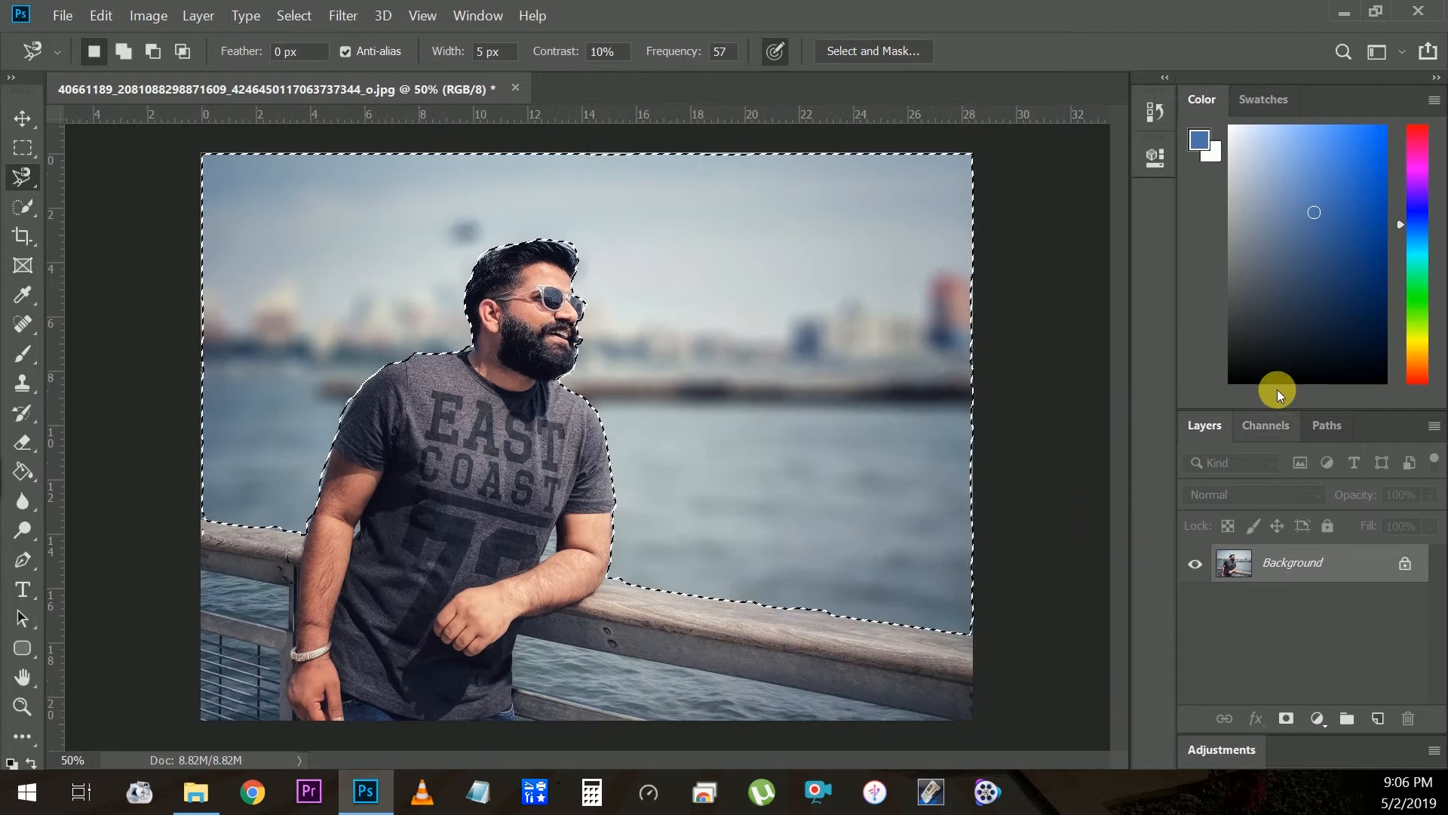
click(149, 15)
mouse_move(315, 72)
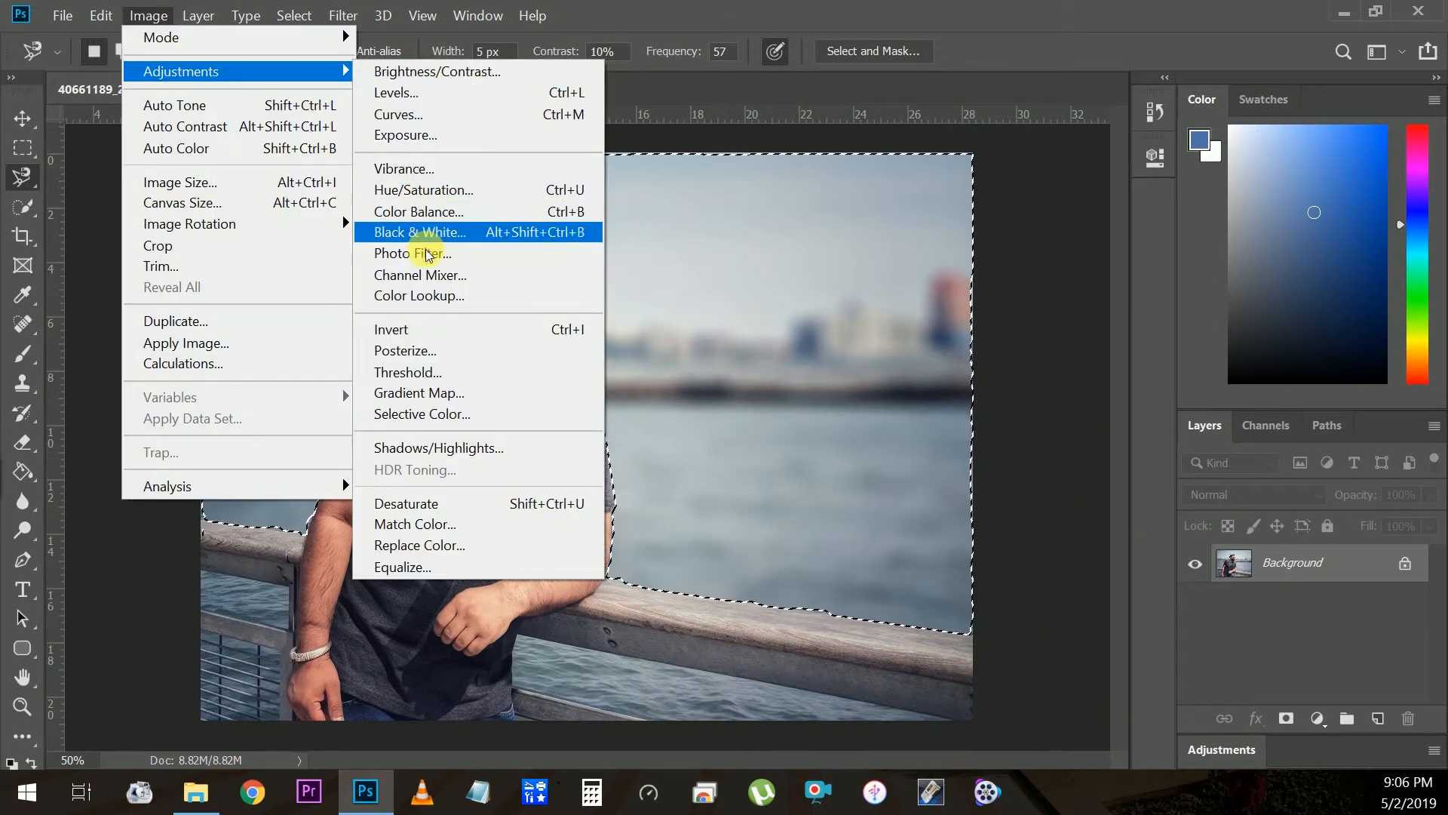
key(Escape)
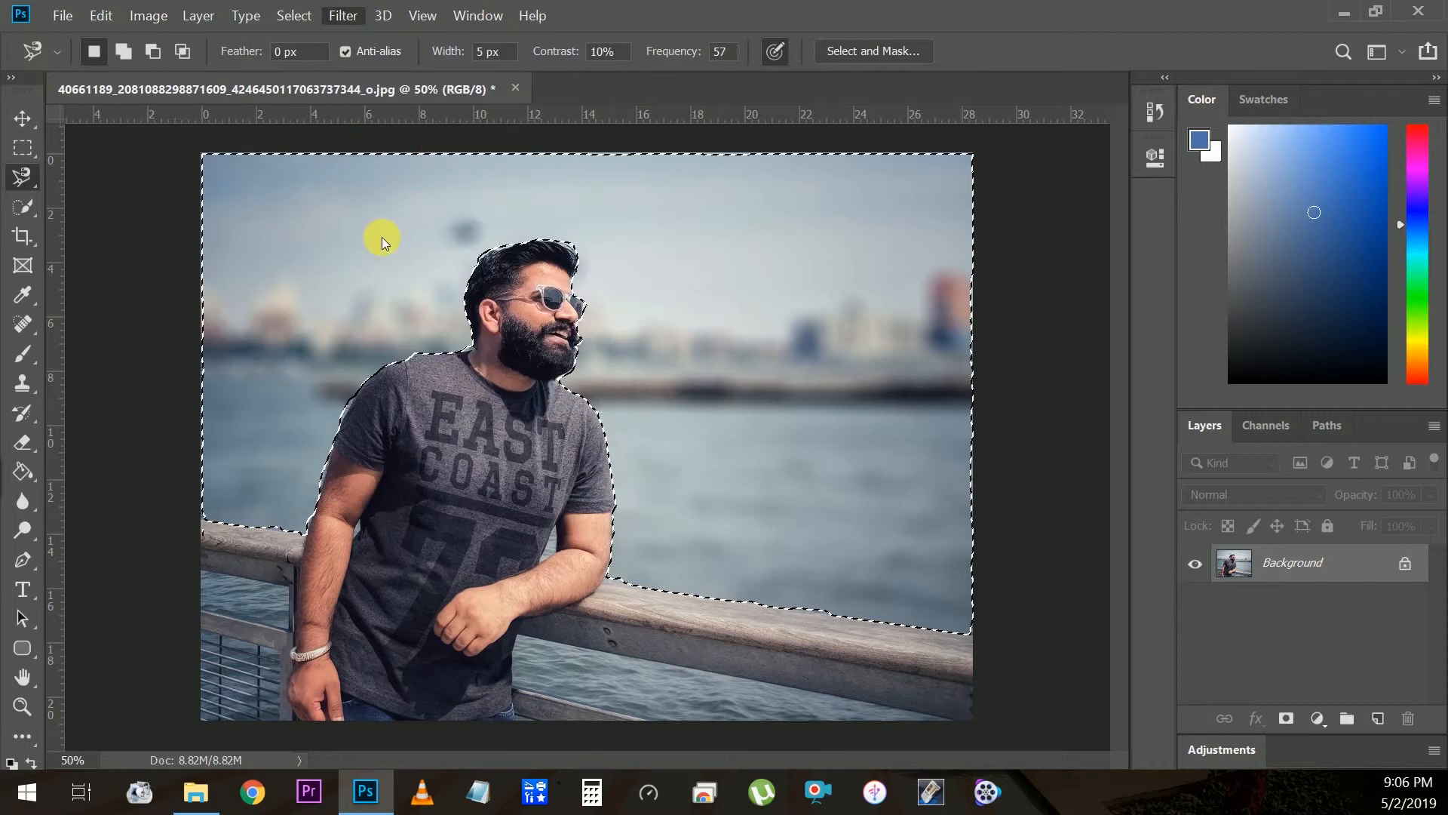
- In the Camera Raw Filter, set the Aquas hue to -53 and shift the Blues hue of the background
key(ctrl+shift+a)
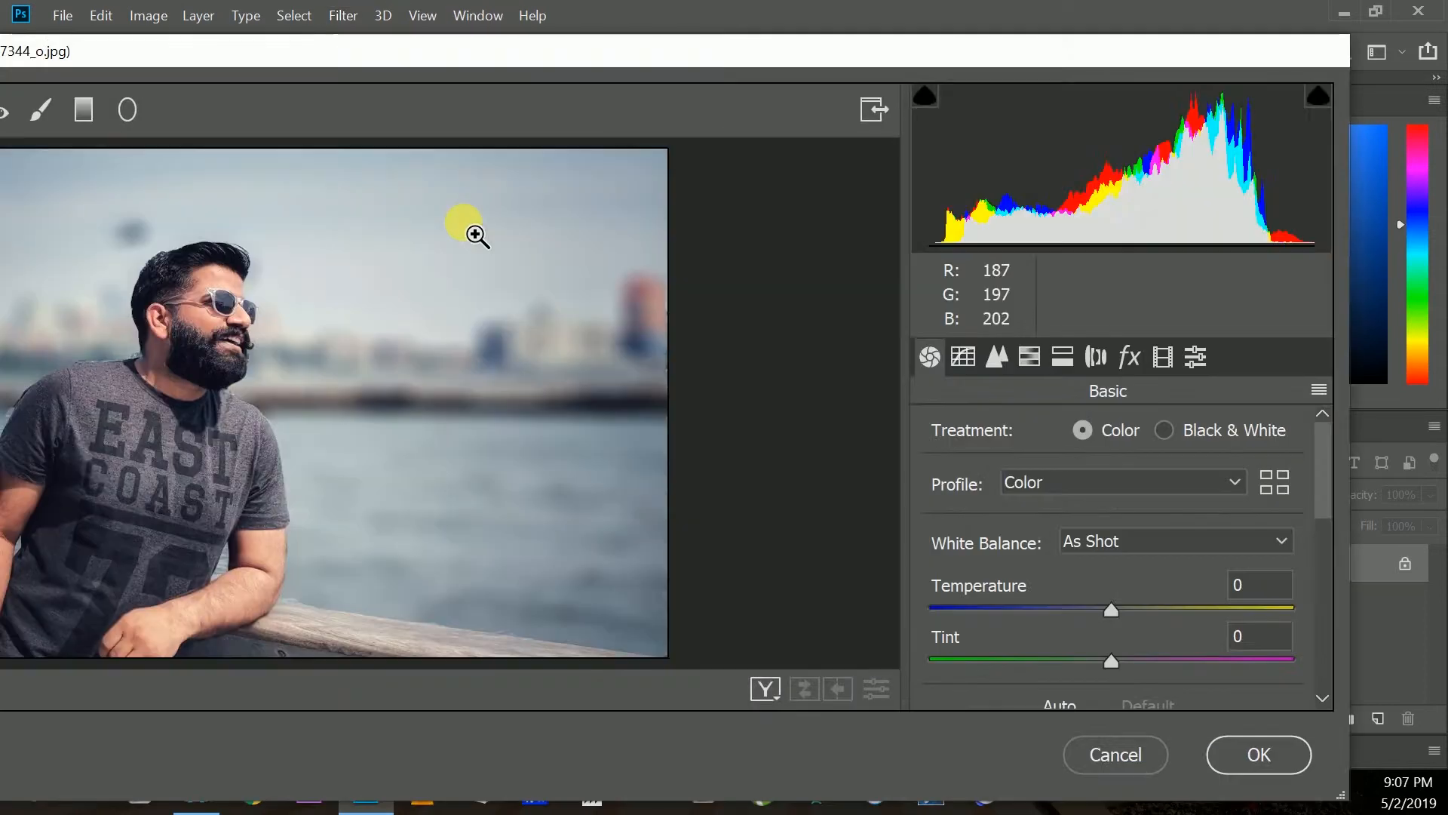
click(997, 357)
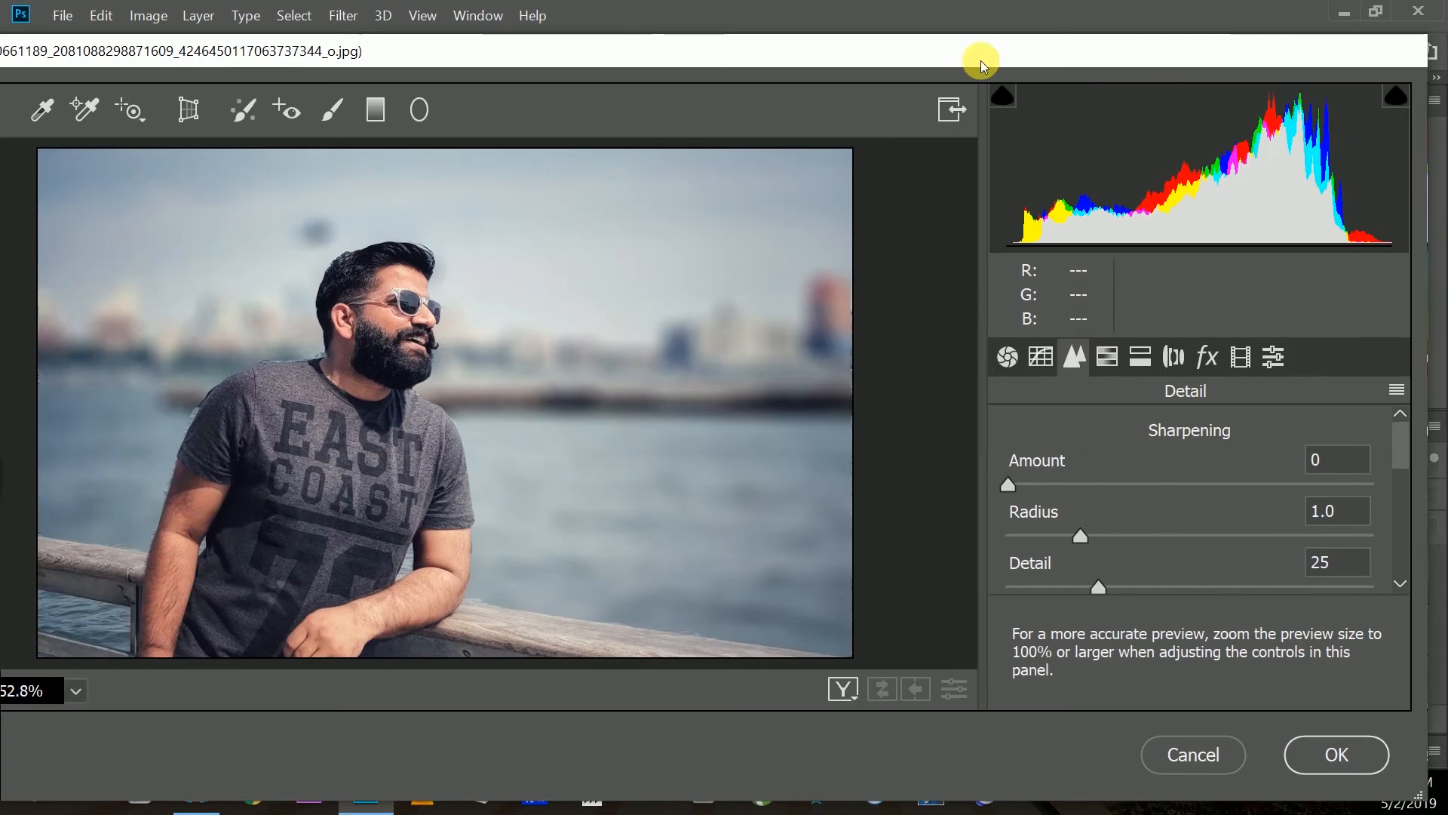
drag(981, 61, 943, 61)
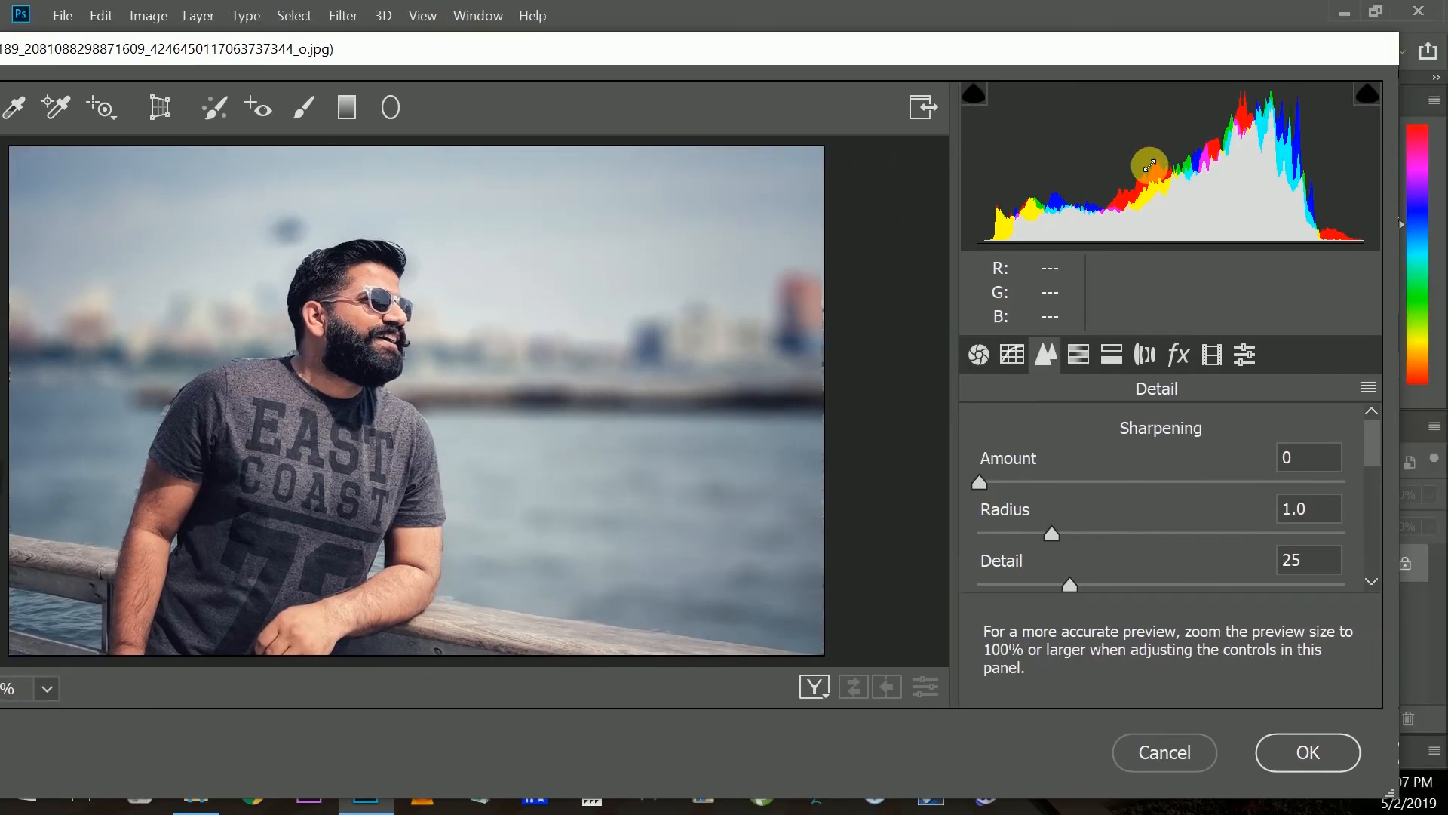
click(1078, 354)
scroll(1158, 562, down, 1)
drag(1161, 582, 1006, 583)
drag(1244, 530, 1065, 532)
scroll(1166, 521, up, 3)
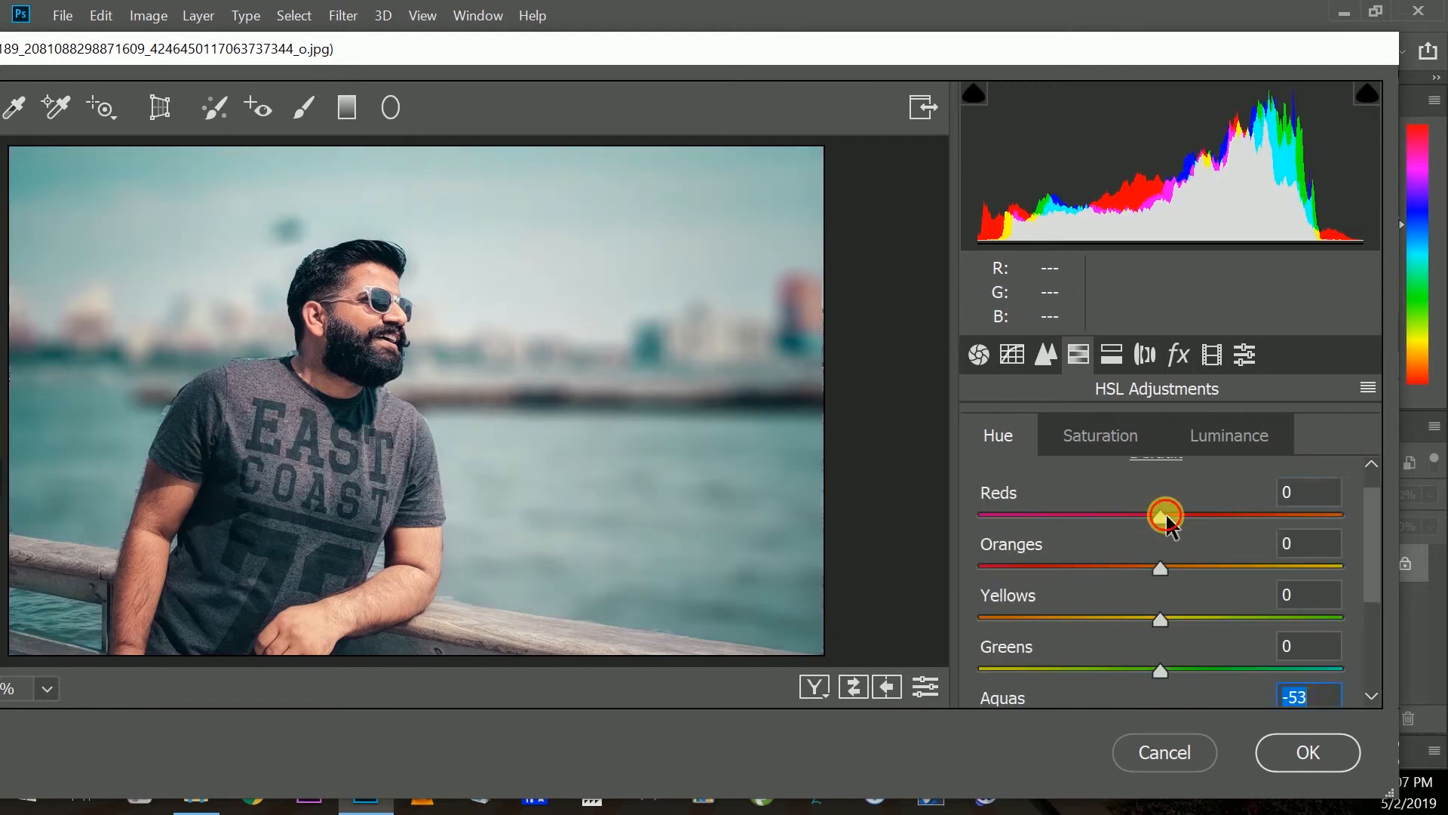
scroll(1195, 519, down, 3)
drag(1002, 576, 1442, 585)
drag(1015, 640, 991, 634)
- Fine-tune the background's white balance, shifting the tint toward green, adjust the exposure slightly and apply the Camera Raw Filter
click(980, 355)
mouse_move(1160, 604)
mouse_down()
mouse_move(1216, 610)
mouse_move(1167, 606)
mouse_up()
drag(1165, 656, 1128, 646)
scroll(1188, 592, down, 5)
scroll(1188, 592, up, 5)
drag(1161, 565, 1185, 609)
key(Return)
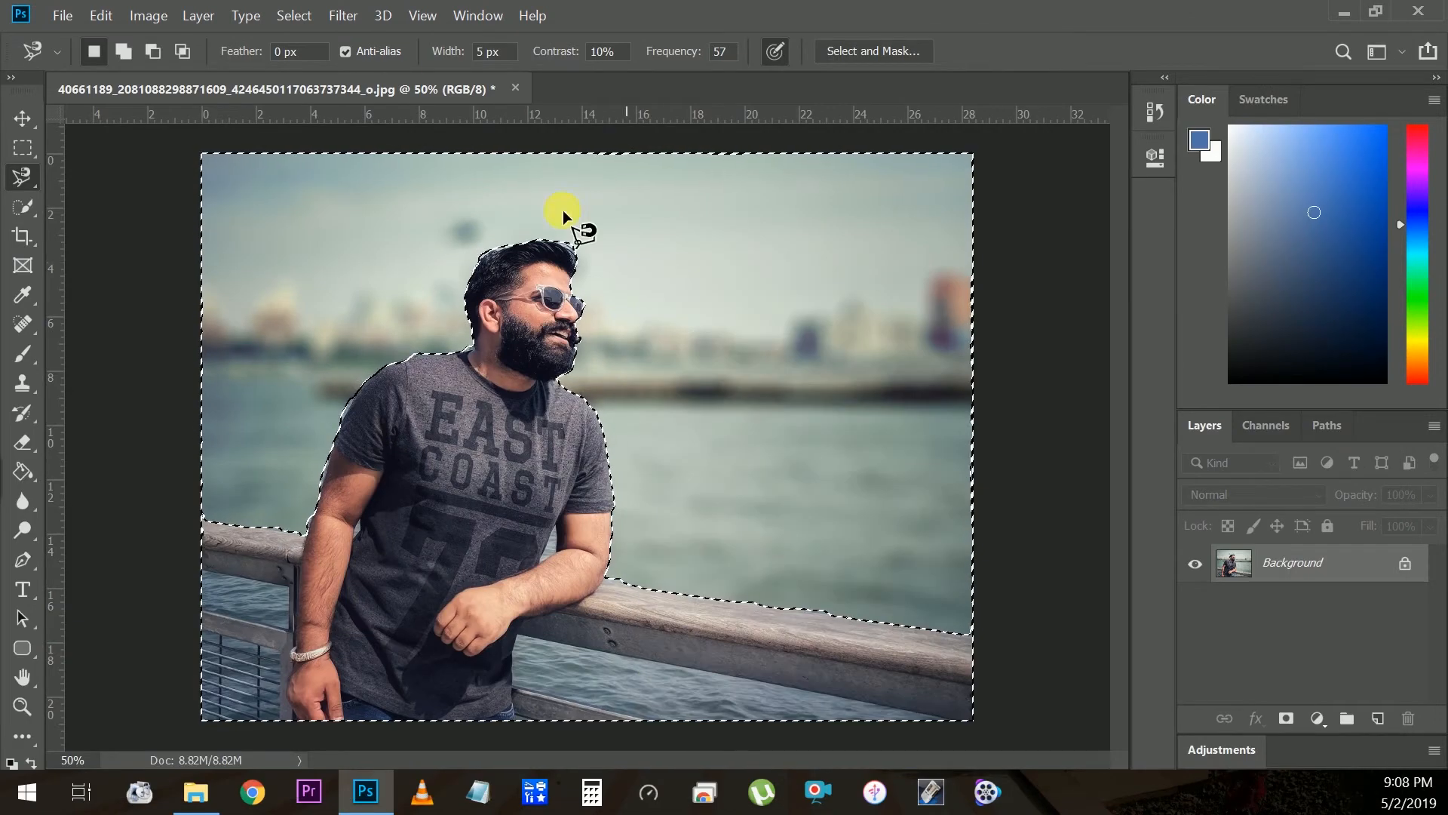
click(150, 15)
mouse_move(407, 17)
mouse_move(344, 16)
click(405, 146)
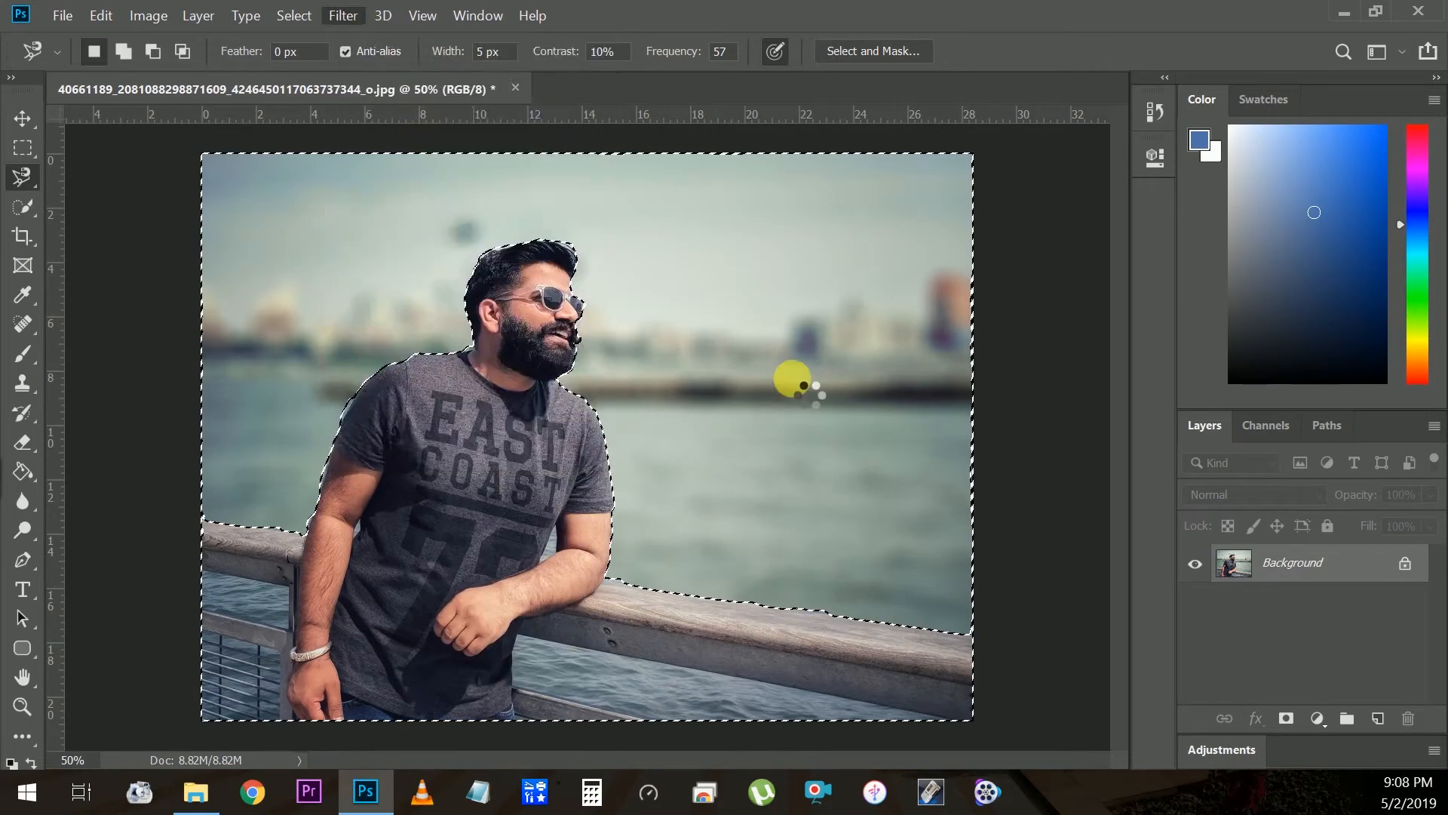
scroll(1275, 602, down, 4)
scroll(1351, 555, up, 2)
drag(1375, 564, 1444, 567)
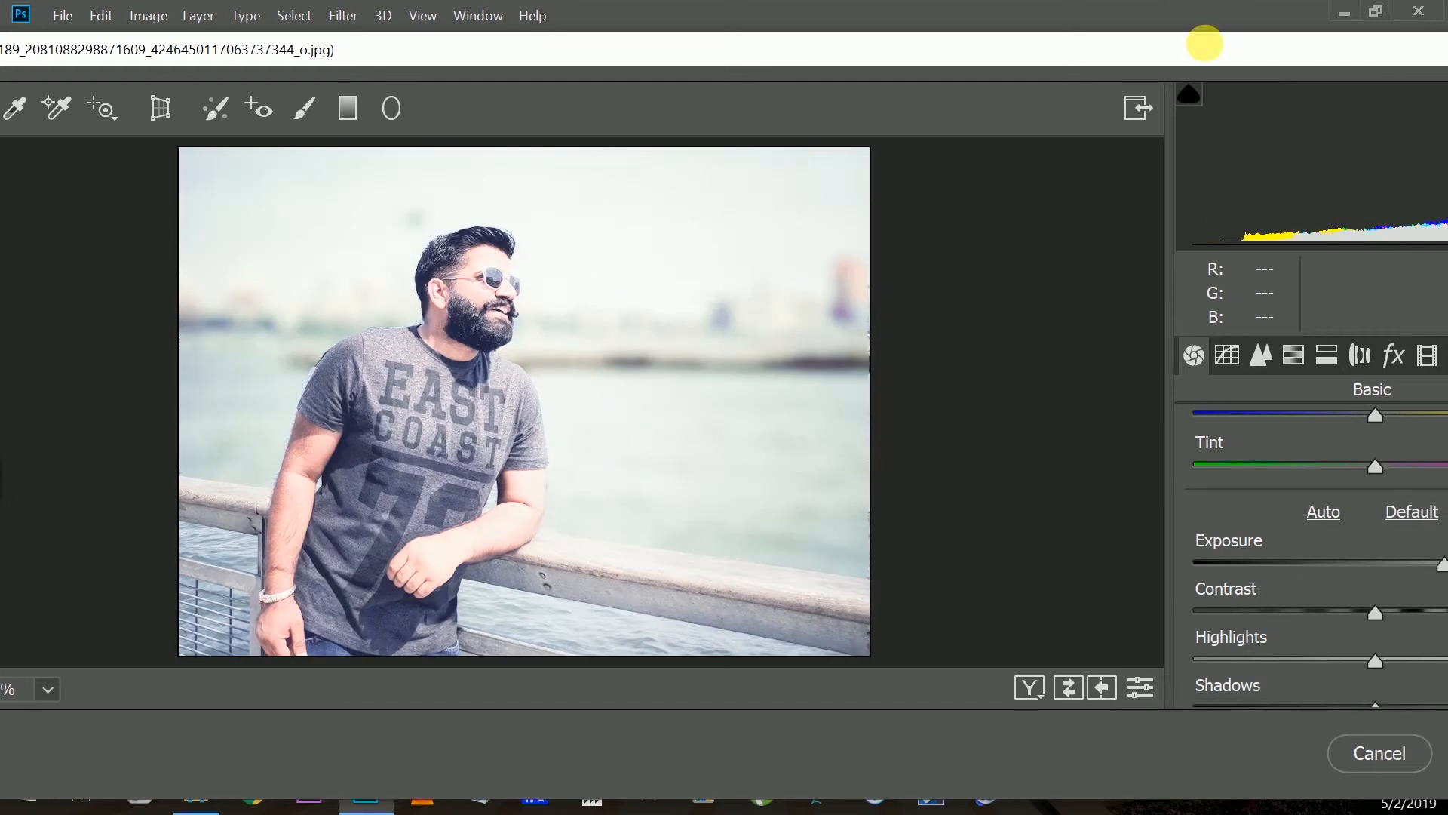
click(1287, 756)
- Brighten the man and railing with an exposure of +0.85 in the Camera Raw Filter and apply it
click(343, 15)
click(405, 145)
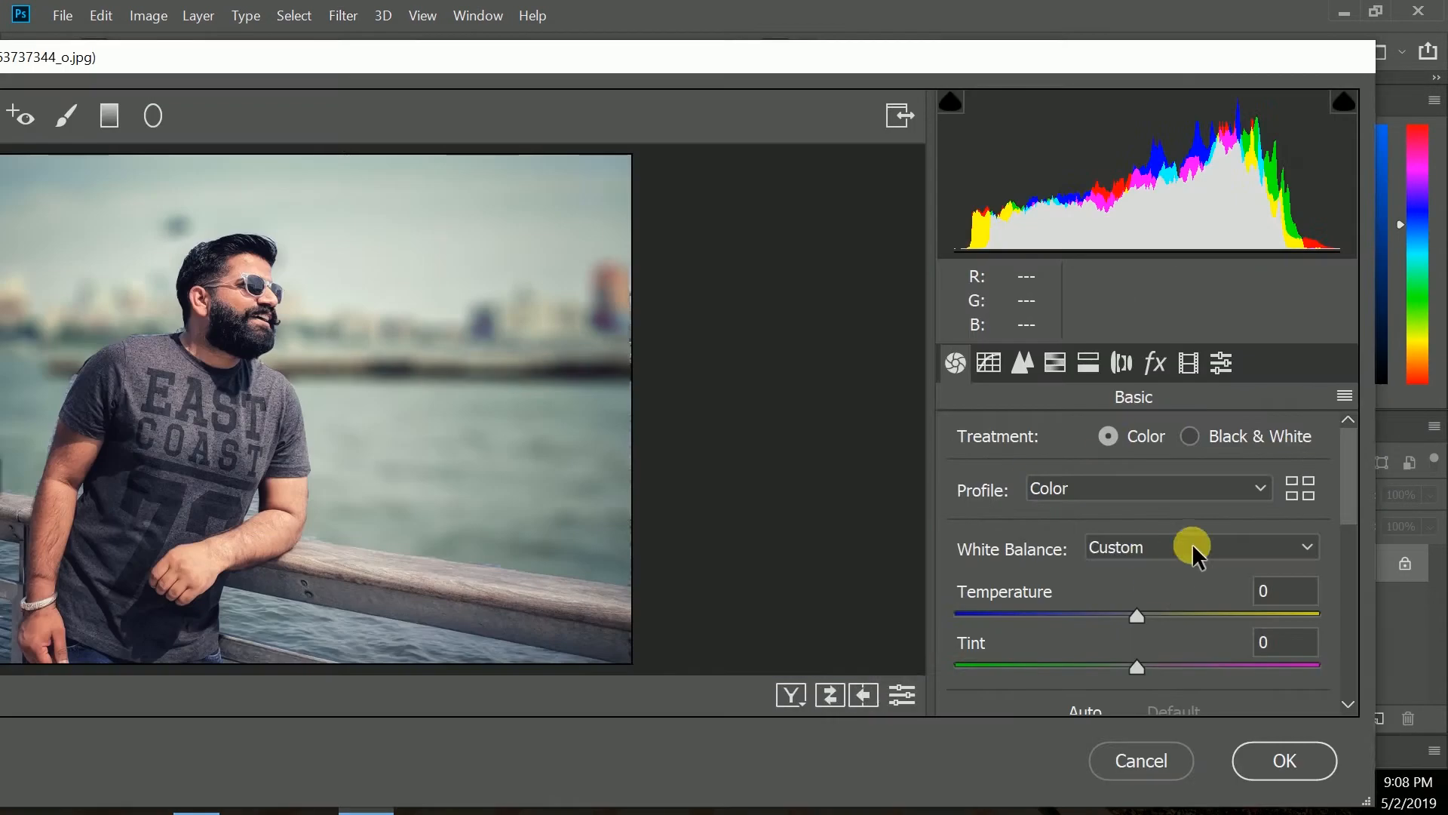
scroll(1355, 501, down, 3)
drag(1137, 566, 1174, 581)
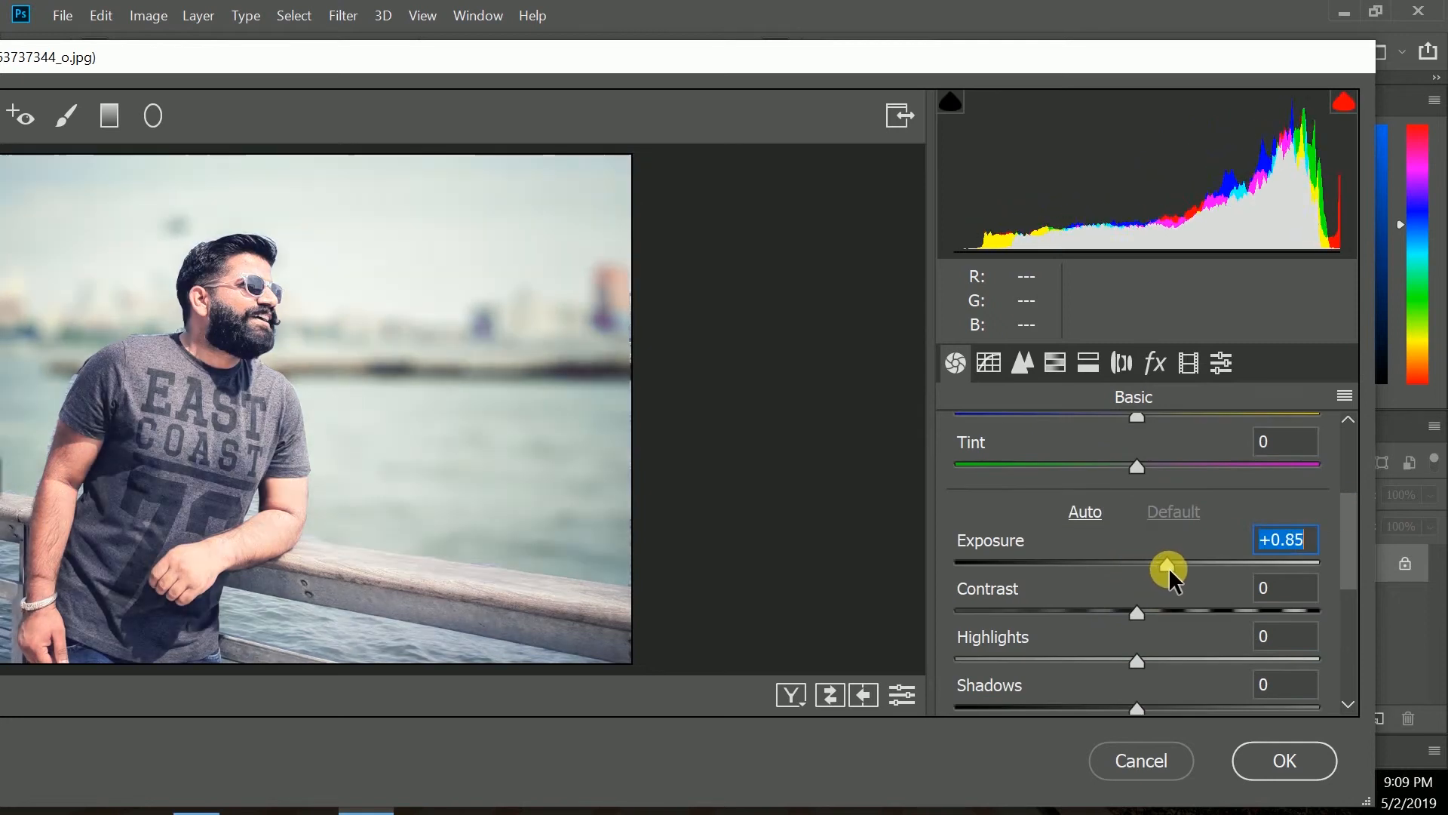
click(1285, 760)
- Bring the bird image TRESFlightCaliwag2.jpg into the photo over the sky beside the man and flip it horizontally
click(22, 118)
click(210, 807)
drag(1002, 253, 667, 83)
drag(662, 343, 773, 291)
key(ctrl+t)
right_click(794, 270)
click(841, 575)
key(Return)
- Remove the sky around the pasted bird with the Magic Wand
key(ctrl+plus)
key(ctrl+plus)
key(ctrl+plus)
drag(673, 760, 753, 762)
scroll(767, 472, up, 6)
scroll(767, 472, up, 1)
drag(23, 207, 75, 226)
click(585, 298)
key(Delete)
scroll(672, 421, down, 1)
drag(767, 759, 812, 760)
click(549, 519)
- Scale the bird down with Free Transform
key(v)
key(ctrl+minus)
key(ctrl+minus)
key(ctrl+minus)
key(ctrl+t)
drag(697, 171, 750, 199)
key(Return)
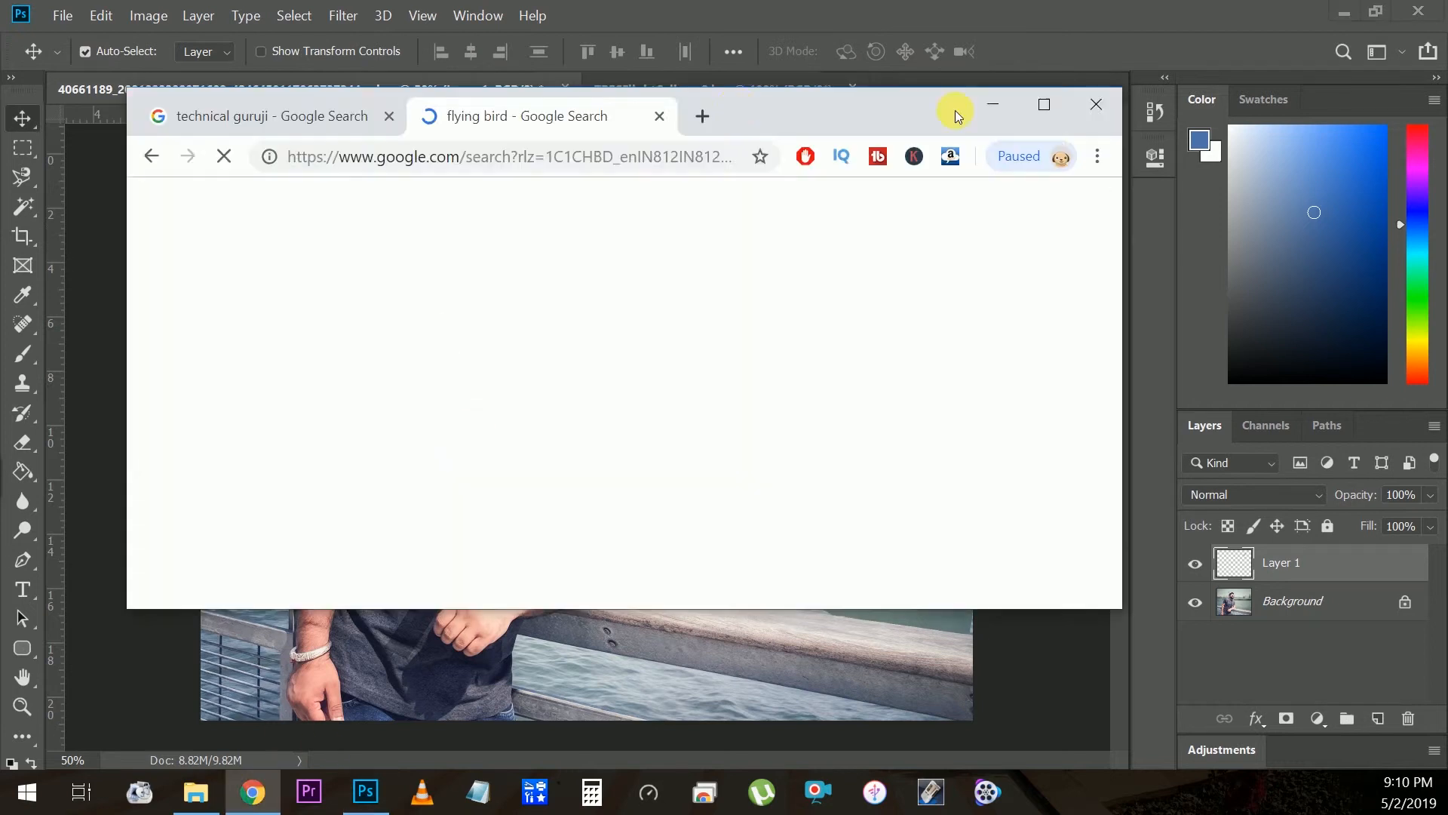
- In Chrome, search Google Images for helicopter and open the red and white South Florida helicopter charter picture
click(1045, 105)
click(422, 62)
text(helicopter)
key(Return)
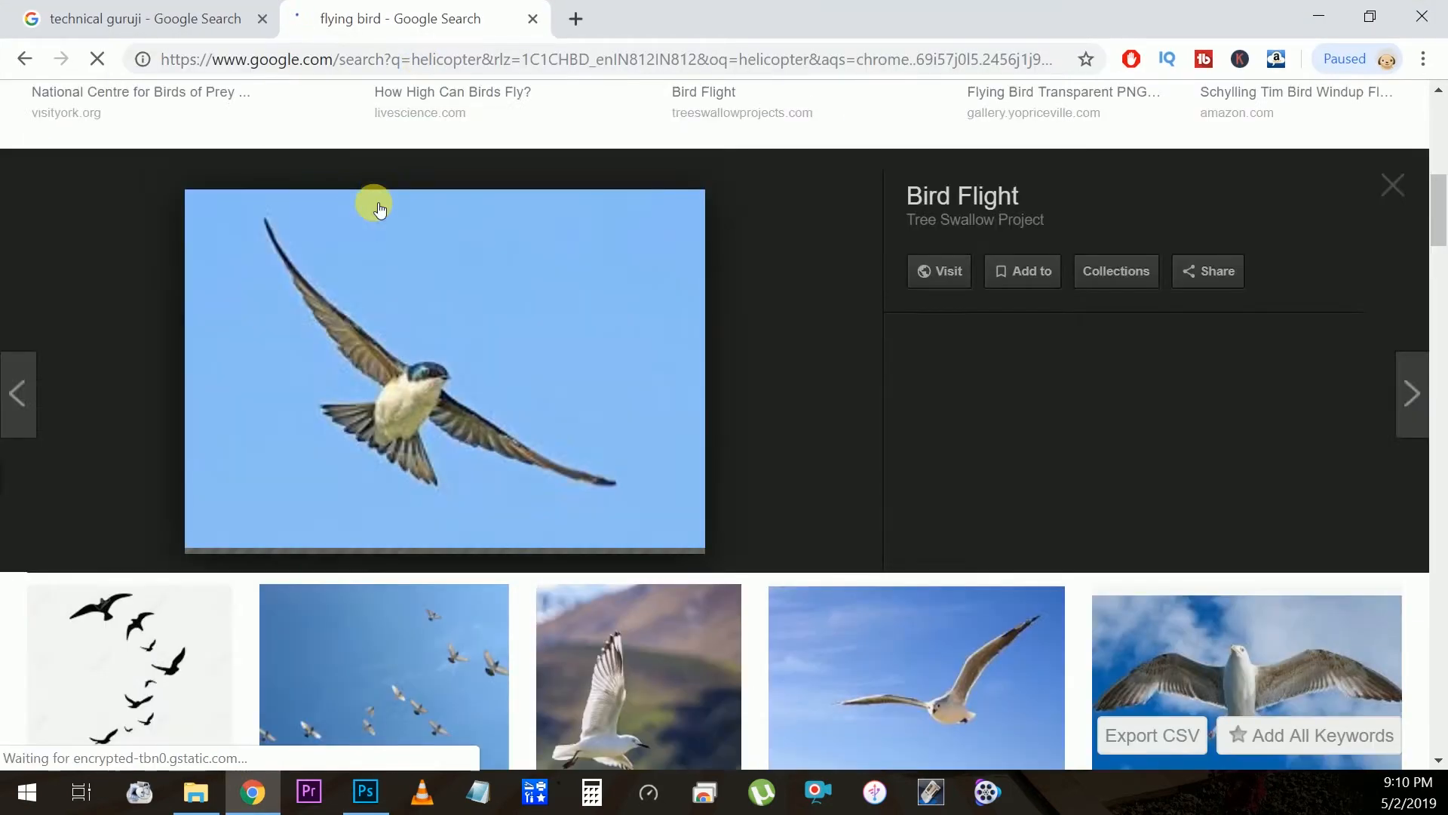
click(363, 198)
scroll(785, 297, down, 4)
scroll(1020, 324, down, 8)
scroll(1034, 314, down, 2)
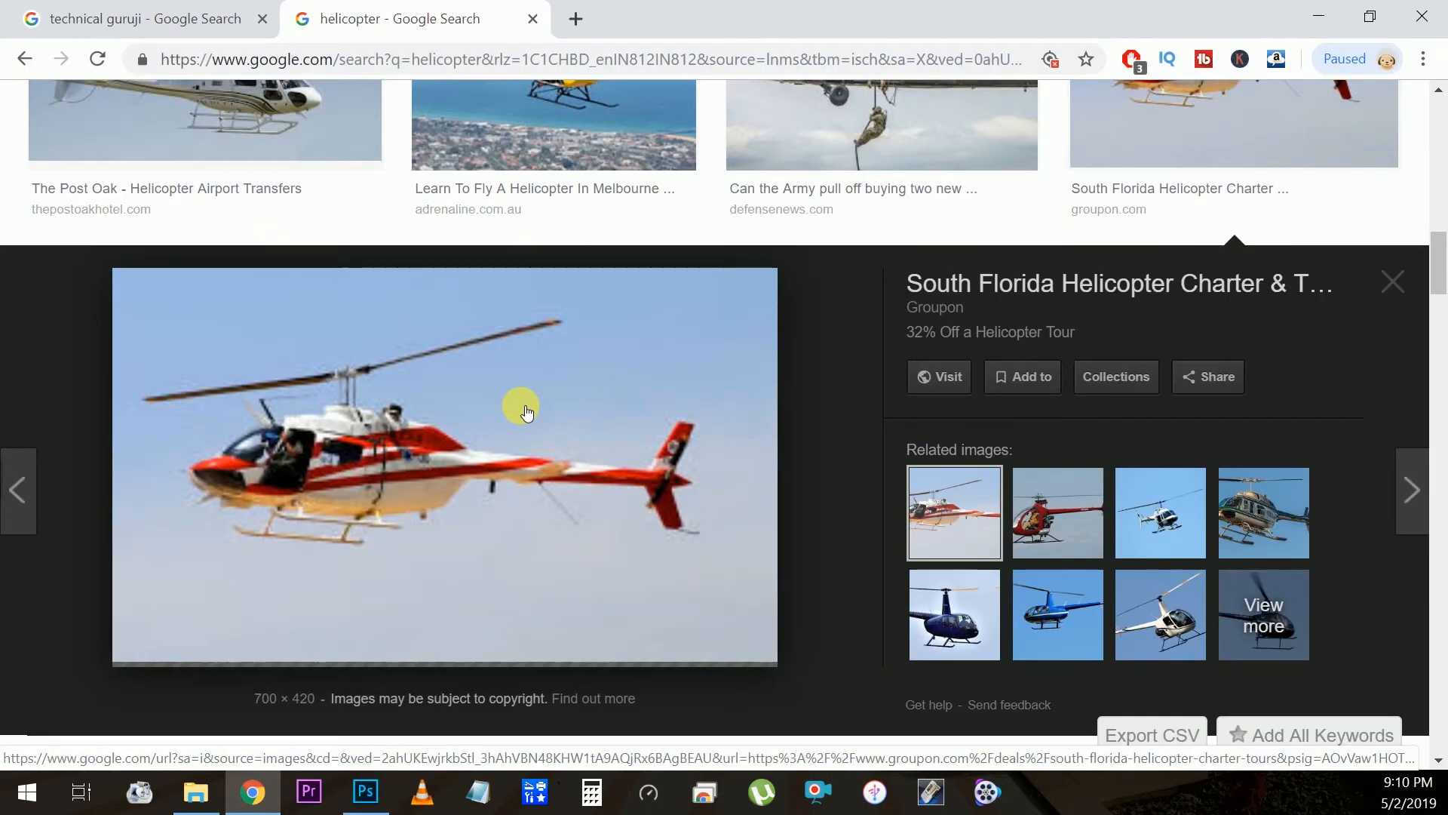
- Save the red and white helicopter picture as c700x420.jpg
right_click(413, 469)
click(463, 288)
key(Return)
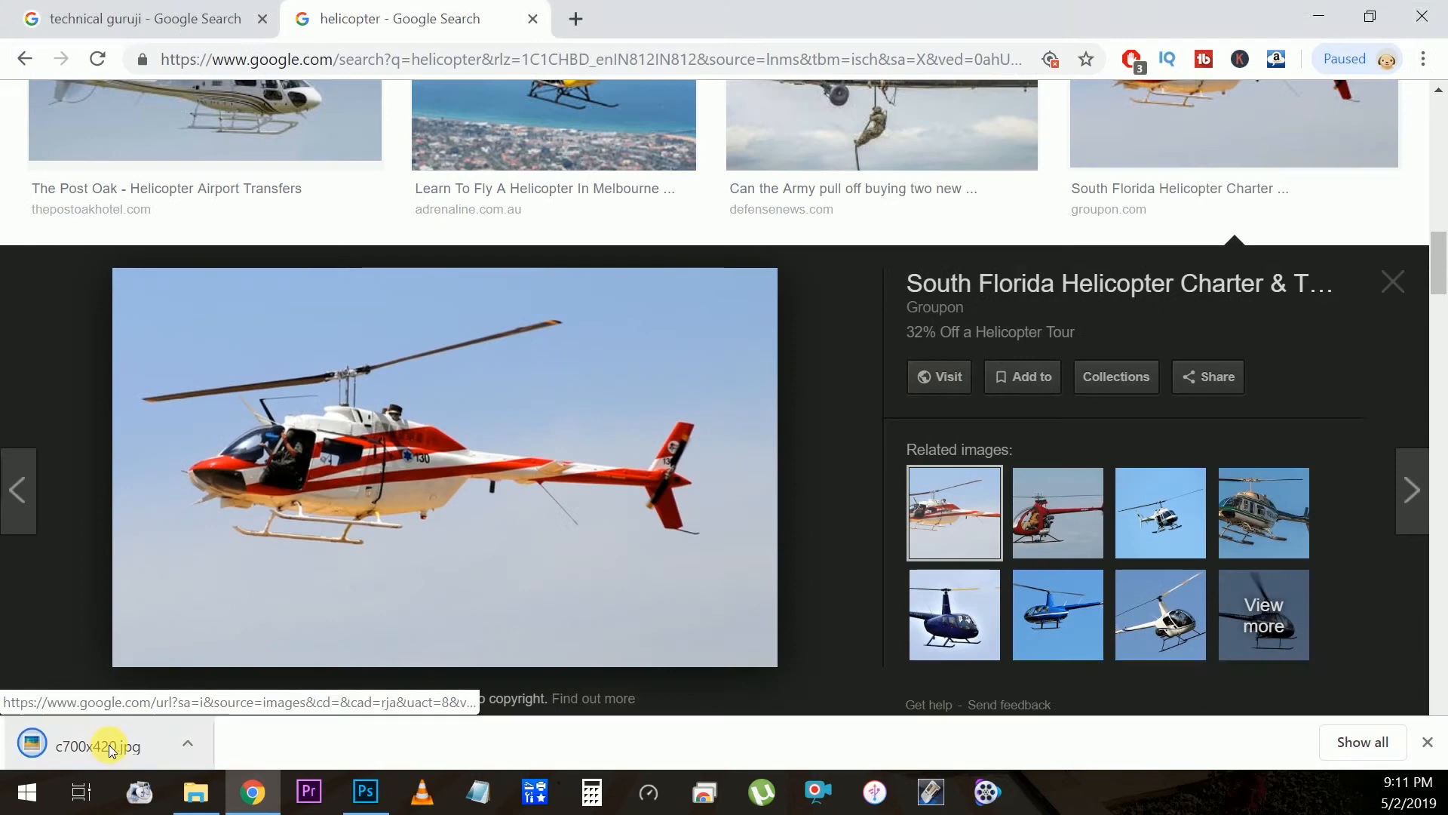
- Open c700x420.jpg in Photoshop and copy the whole image into the man's photo
click(196, 792)
drag(513, 278, 874, 92)
key(ctrl+a)
key(ctrl+c)
click(291, 90)
key(ctrl+v)
- Move the helicopter picture to the sky in the photo's upper left and flip it horizontally
drag(606, 443, 396, 283)
key(ctrl+t)
right_click(394, 280)
click(420, 585)
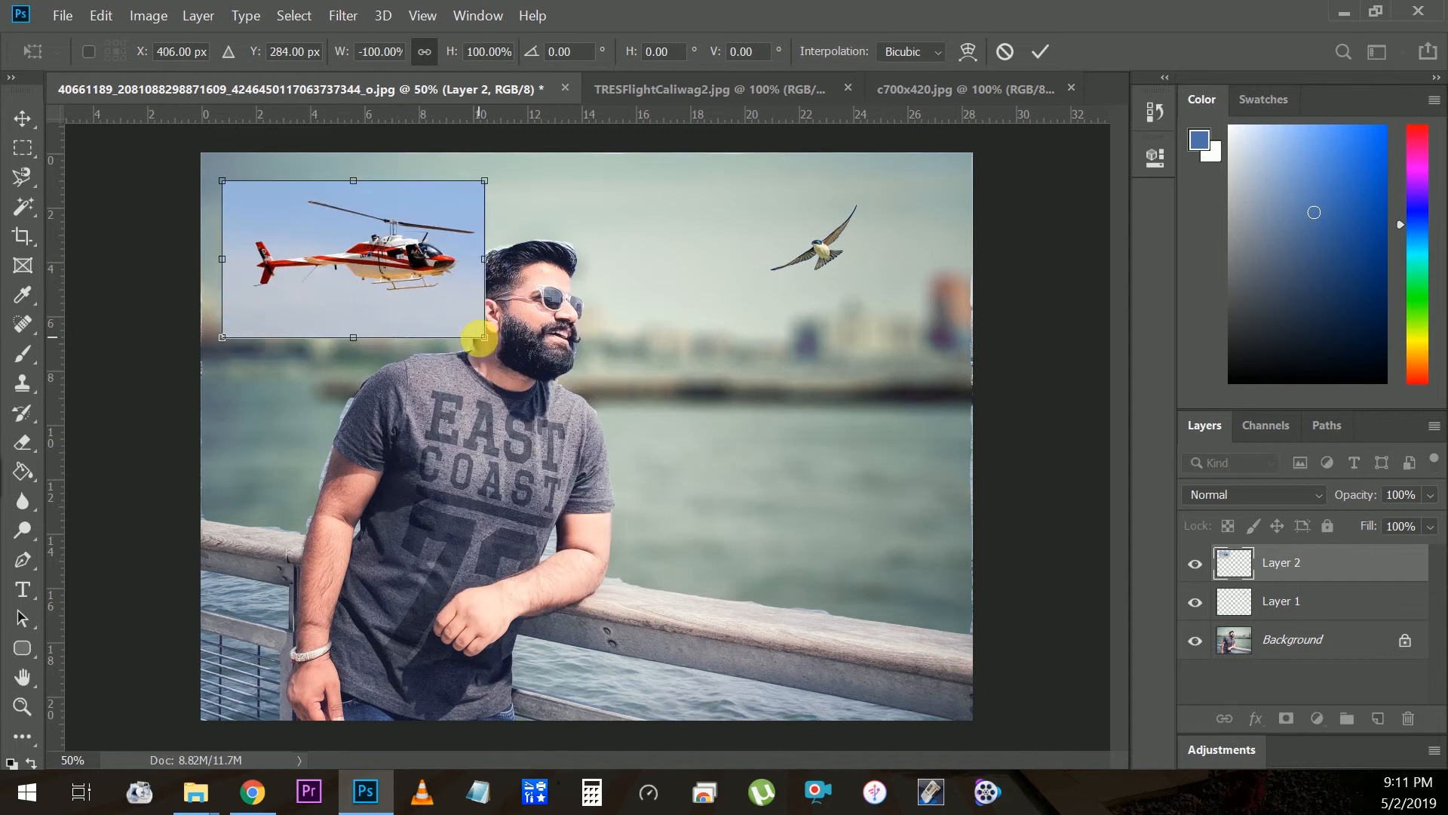
key(ctrl+plus)
key(ctrl+plus)
drag(712, 760, 635, 728)
key(Return)
- Delete the sky areas around the helicopter and between its skids with the Magic Wand, and clear the selection
scroll(572, 482, up, 4)
key(ctrl+plus)
key(ctrl+minus)
key(w)
click(327, 249)
key(Delete)
click(433, 418)
key(Delete)
click(378, 317)
key(Delete)
click(362, 296)
key(Delete)
click(586, 285)
key(Delete)
click(670, 327)
key(Delete)
click(668, 362)
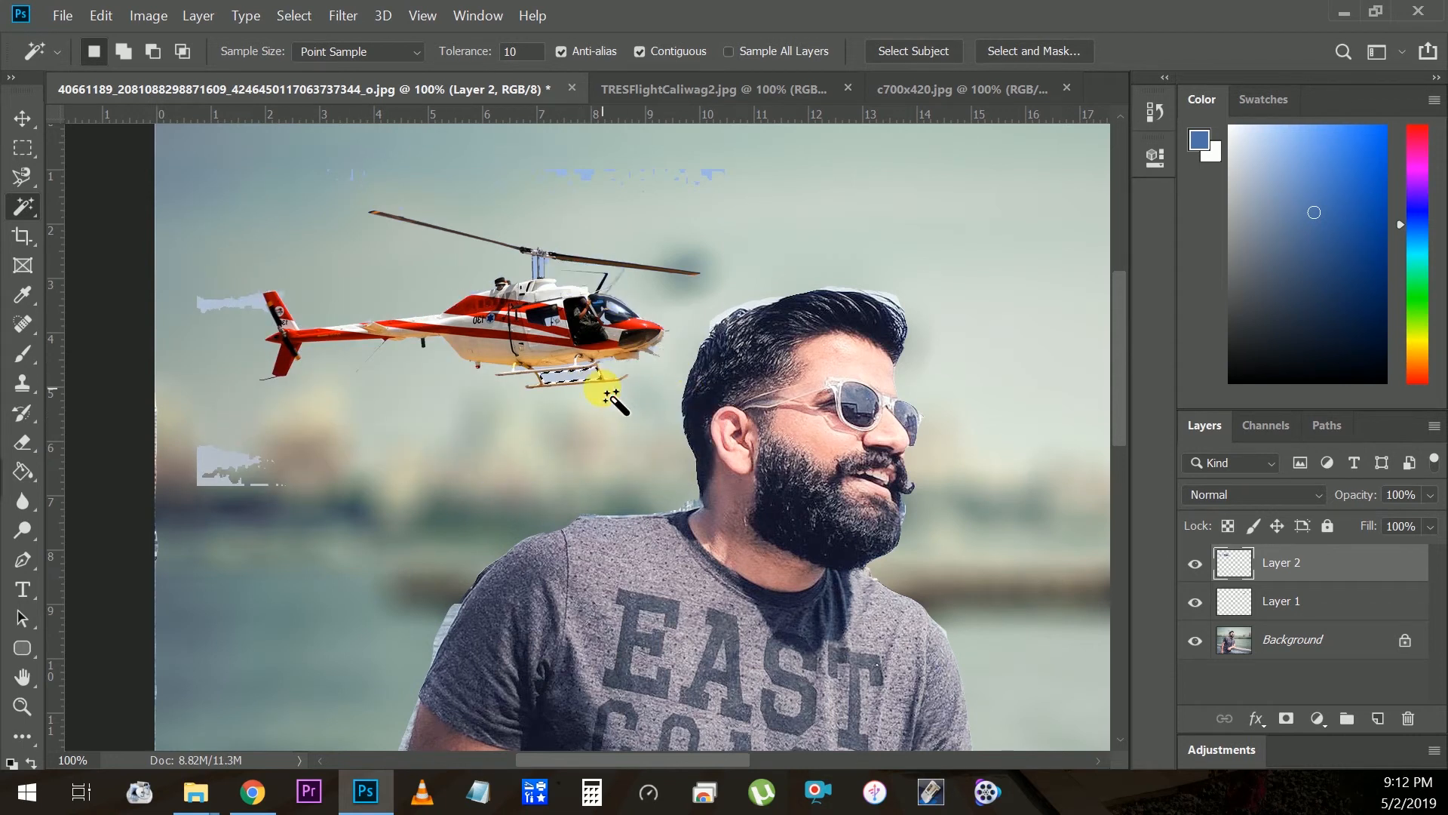
key(ctrl+plus)
key(ctrl+plus)
scroll(543, 278, up, 5)
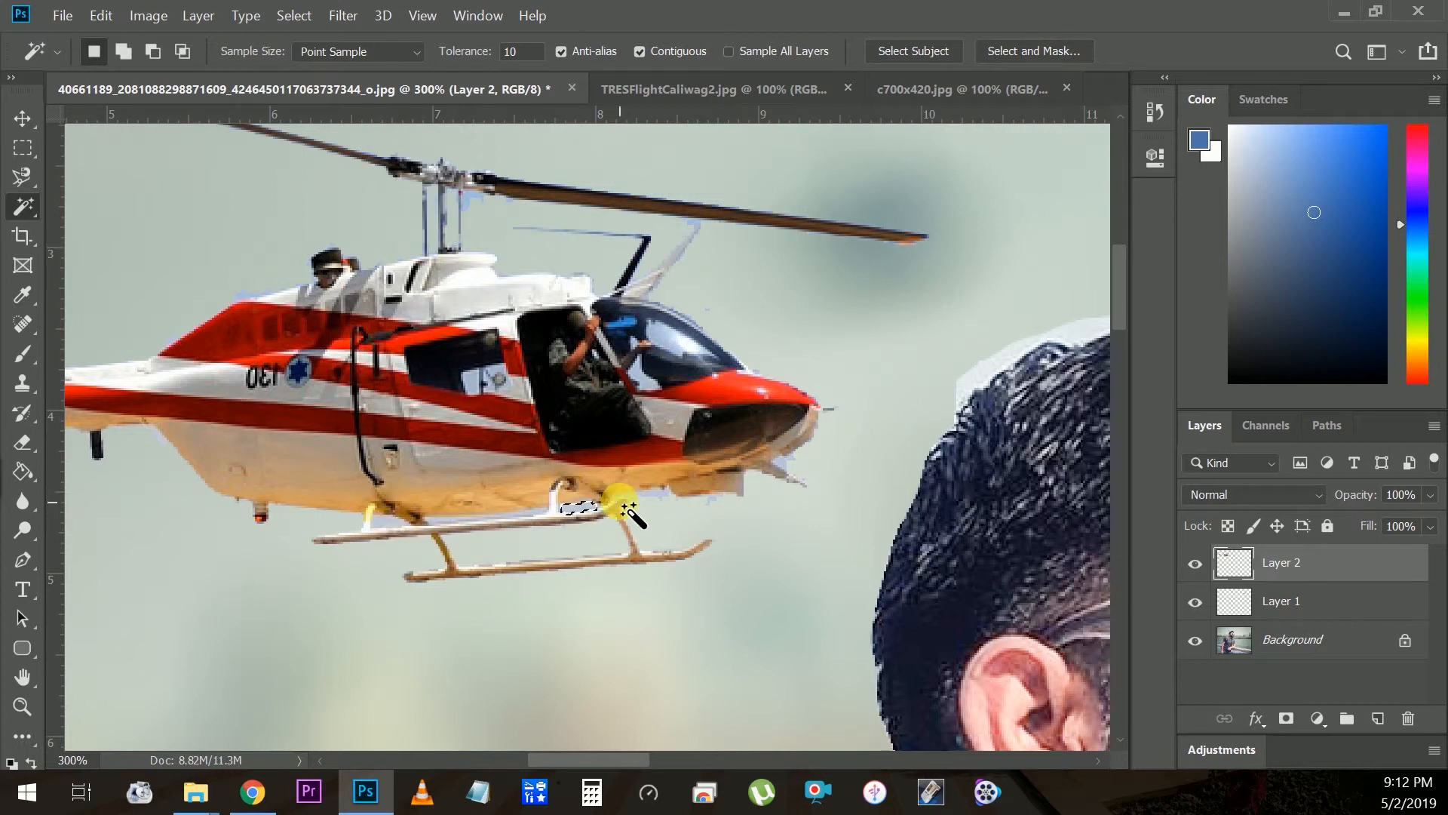
key(ctrl+d)
- Erase the leftover sky beside the helicopter's tail with a soft 78 px Eraser
click(21, 444)
click(119, 52)
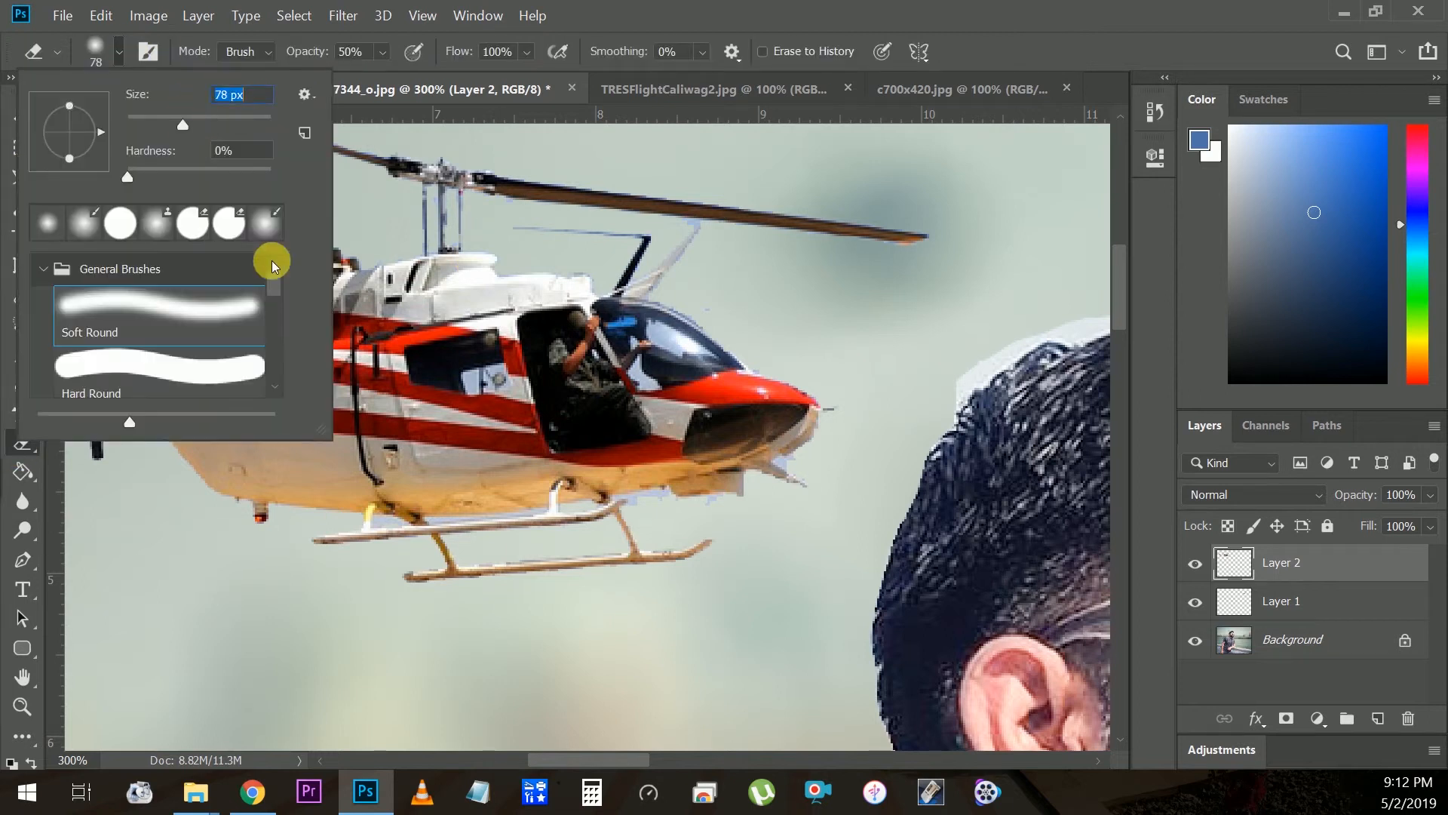
drag(596, 759, 504, 759)
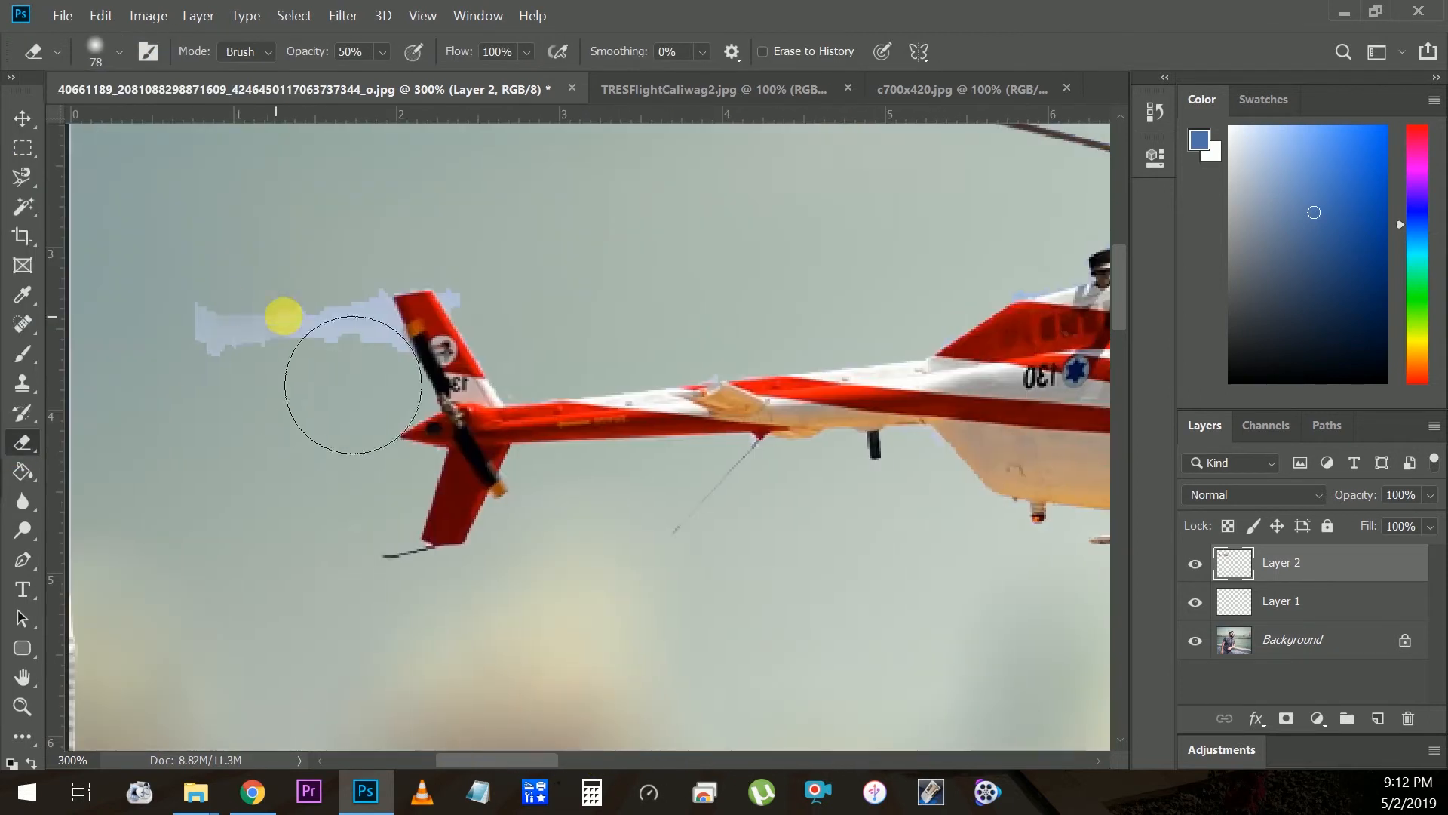
mouse_move(271, 312)
mouse_down()
mouse_move(246, 323)
mouse_move(310, 328)
mouse_up()
- Switch the Eraser to the Hard Round brush and erase the remaining sky remnants around the helicopter
click(119, 51)
click(143, 364)
click(475, 168)
scroll(782, 355, up, 5)
drag(539, 759, 619, 759)
drag(1056, 268, 603, 260)
drag(531, 759, 601, 760)
key(ctrl+minus)
key(ctrl+minus)
key(ctrl+minus)
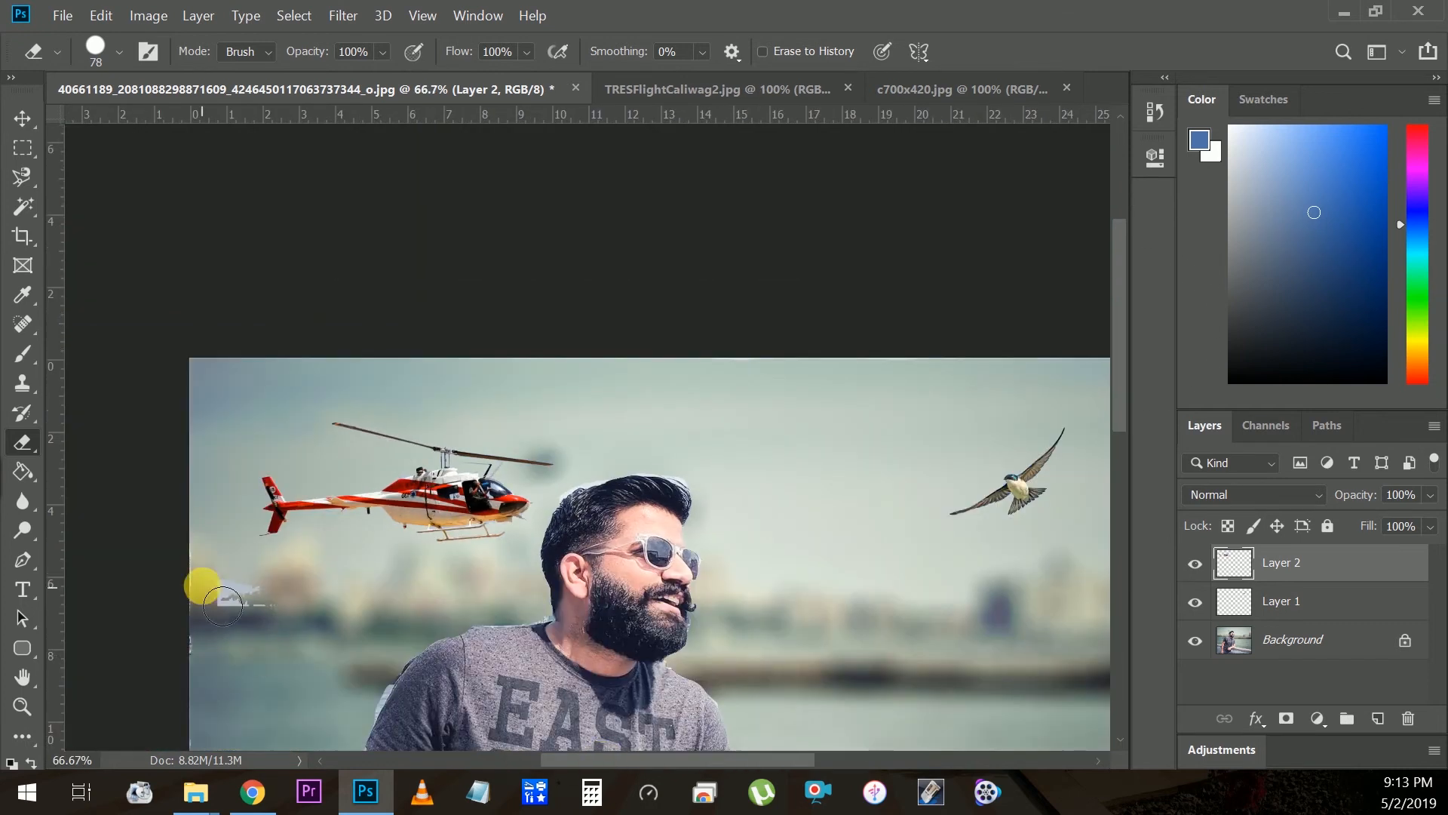
- Shrink and slightly rotate the helicopter, and place it in the upper-left sky above the man's shoulder
key(v)
key(ctrl+minus)
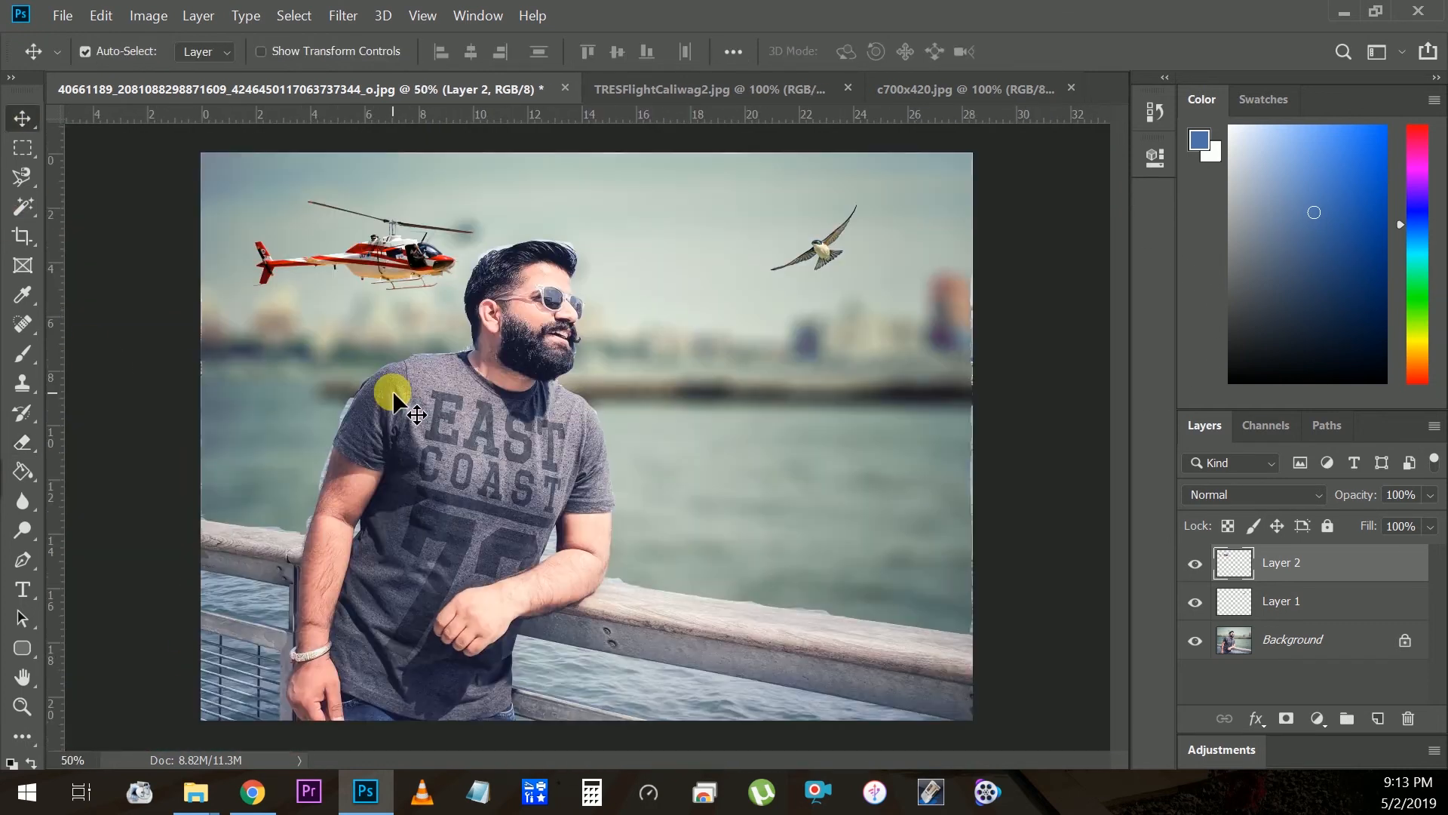
key(ctrl+t)
drag(226, 187, 347, 260)
key(Return)
key(ctrl+t)
drag(220, 161, 357, 240)
drag(396, 276, 356, 239)
drag(430, 188, 410, 178)
key(Return)
drag(370, 231, 355, 219)
- Shift the helicopter's midtones to -100 toward cyan with Color Balance, and nudge the bird slightly upward
click(148, 16)
mouse_move(181, 71)
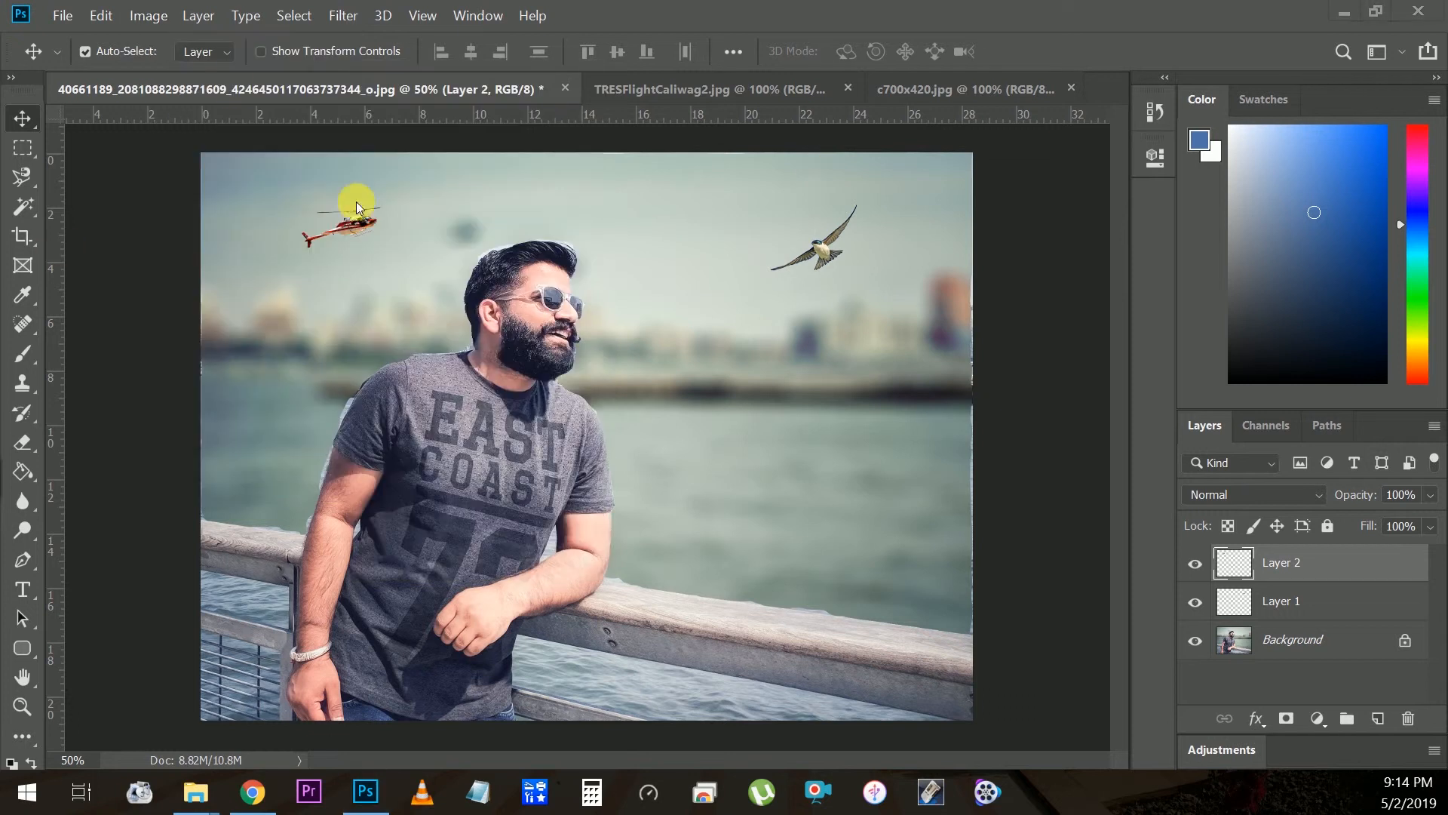
click(149, 15)
mouse_move(213, 71)
click(420, 234)
click(149, 16)
click(23, 136)
key(ctrl+b)
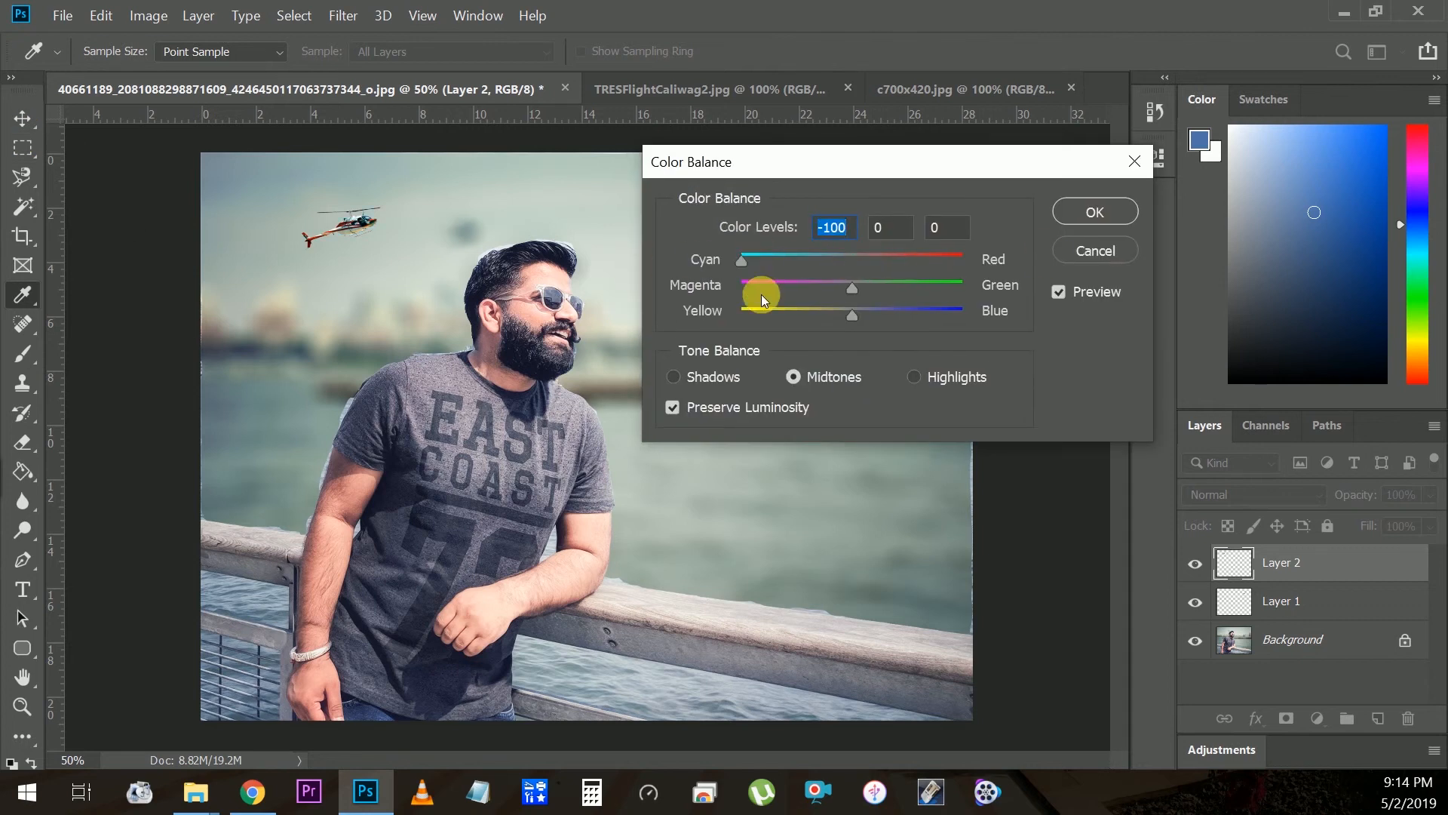
key(Return)
drag(827, 247, 823, 233)
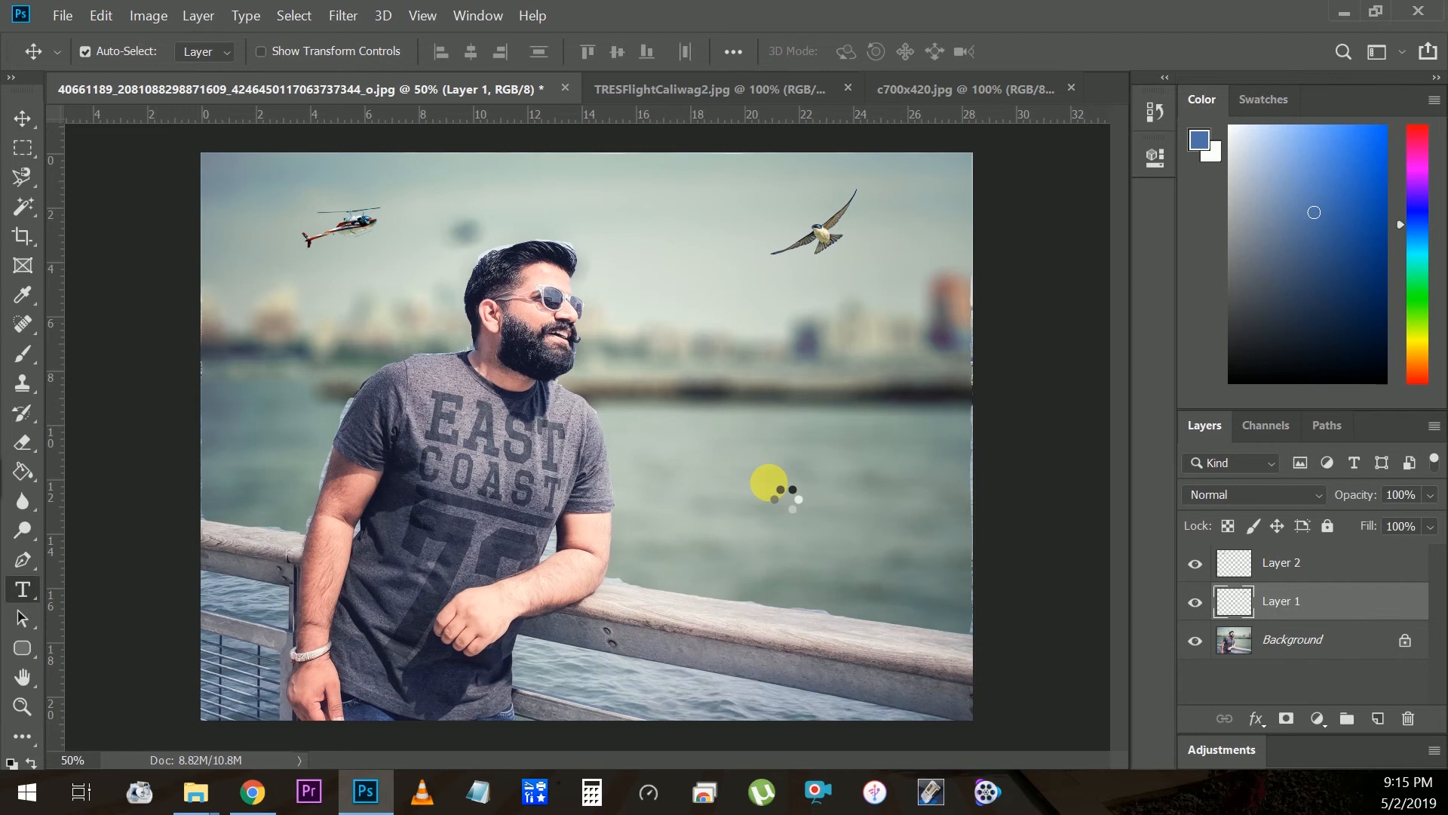
- Add enlarged white right-aligned text "Technical Guruji" in Berlin Sans FB Demi Bold over the water, to the man's right above the railing
click(770, 483)
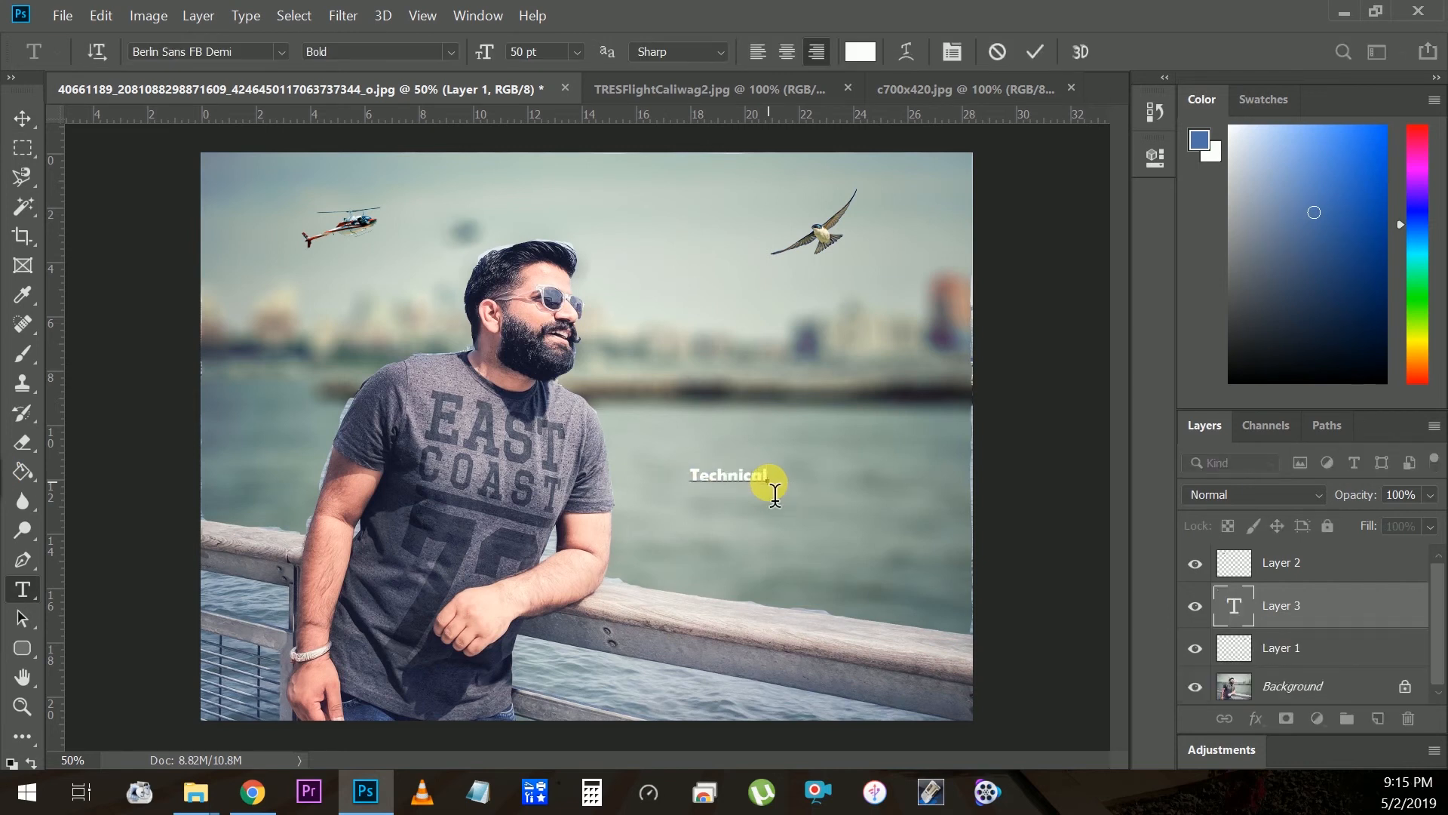
click(524, 53)
key(BackSpace)
text(10)
click(23, 119)
drag(758, 477, 988, 497)
- Add a drop shadow to the "Technical Guruji" text and reduce its size and opacity
click(1256, 718)
click(1252, 709)
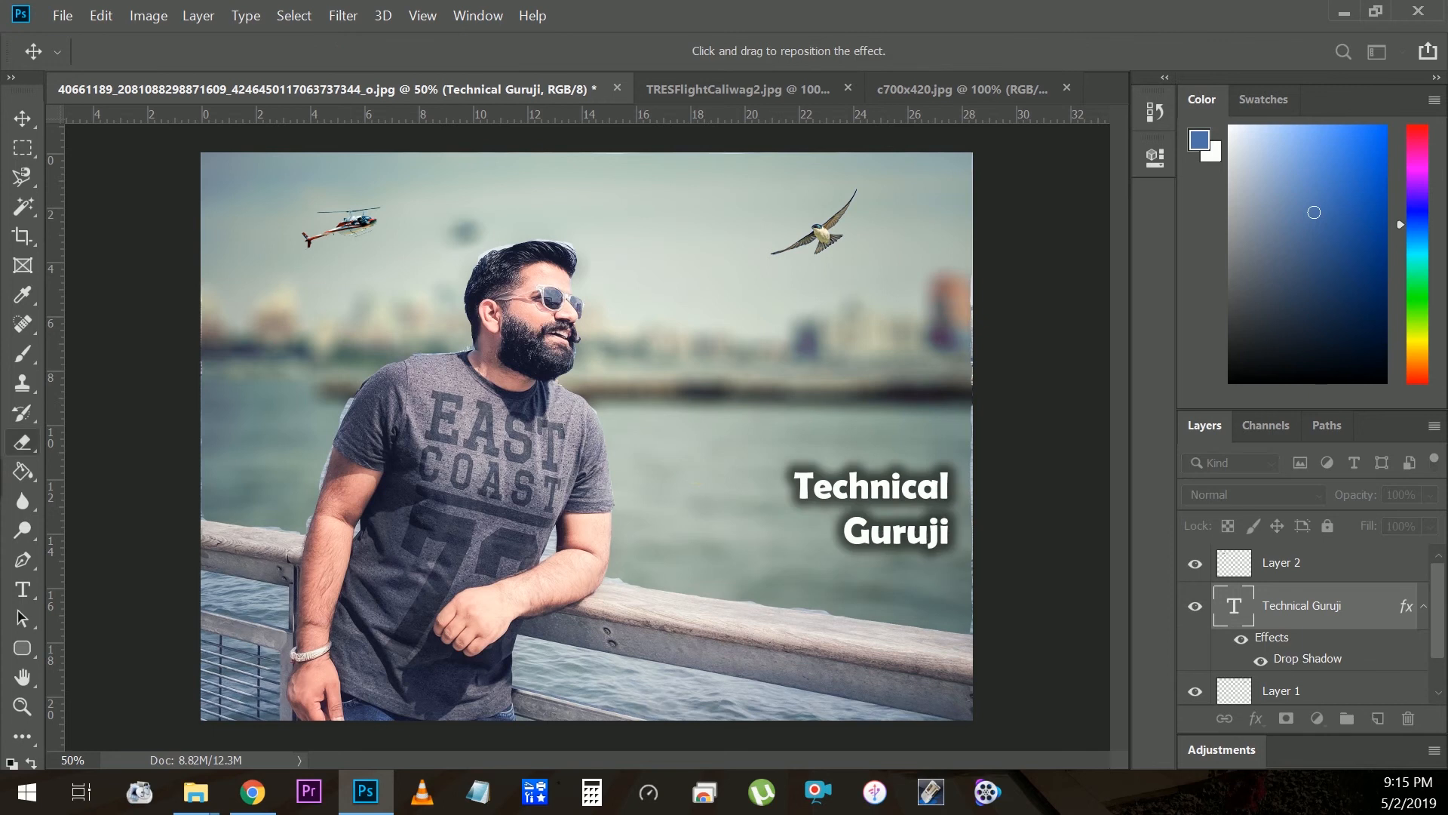
drag(0, 71, 345, 141)
drag(285, 372, 269, 377)
drag(319, 262, 298, 262)
drag(394, 124, 585, 127)
click(129, 365)
drag(686, 136, 473, 156)
drag(236, 398, 285, 405)
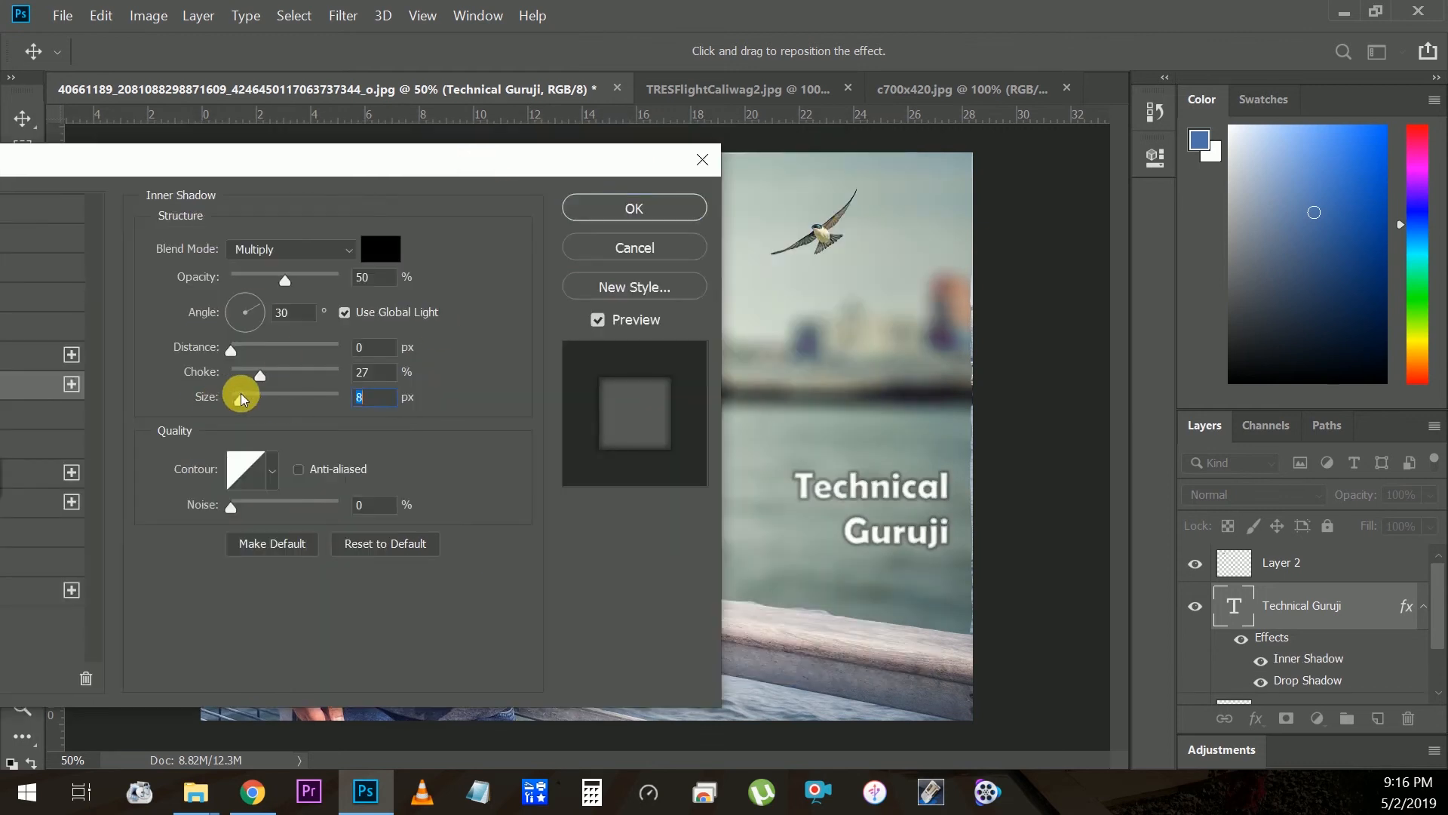
drag(468, 162, 700, 149)
click(91, 369)
- Apply the layer style to the "Technical Guruji" text with only the drop shadow
click(866, 194)
key(ctrl+minus)
key(ctrl+plus)
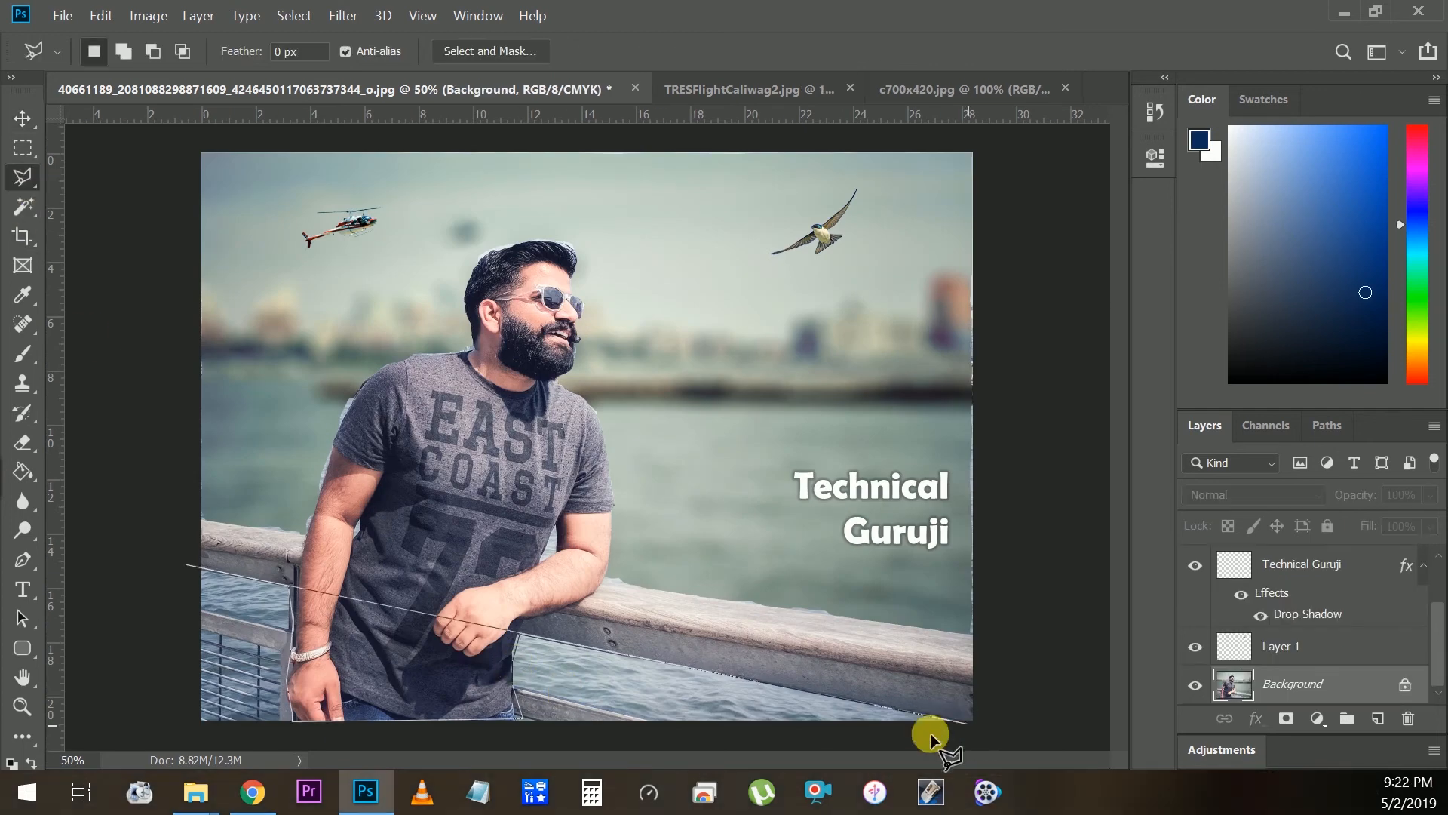
- Outline the water below the railing on both sides of the man with the Polygonal Lasso on the Background layer
click(967, 723)
key(Delete)
click(392, 230)
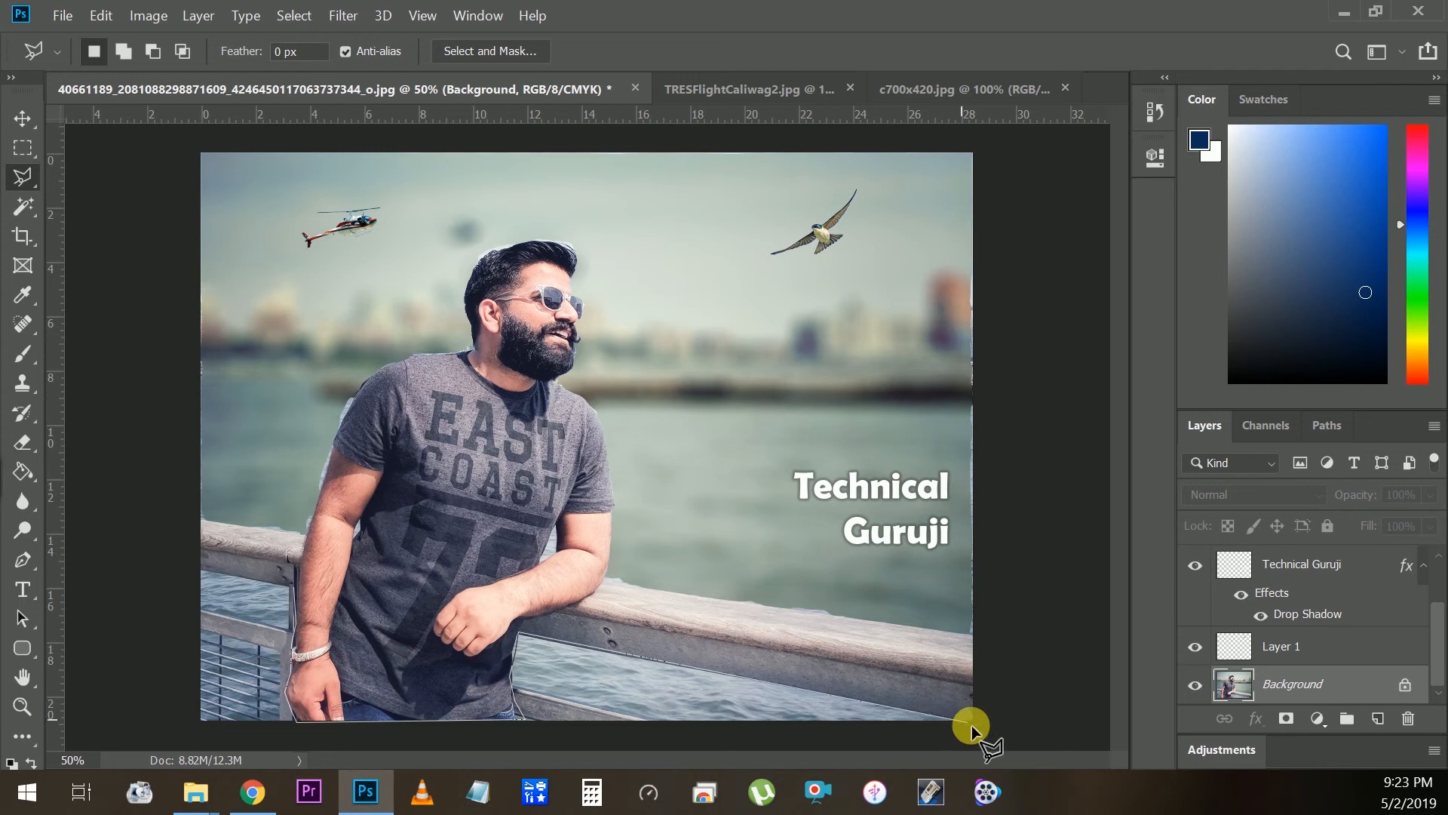
- Cool the selected water's temperature and shift its tint toward green with the Camera Raw Filter
click(344, 16)
click(392, 141)
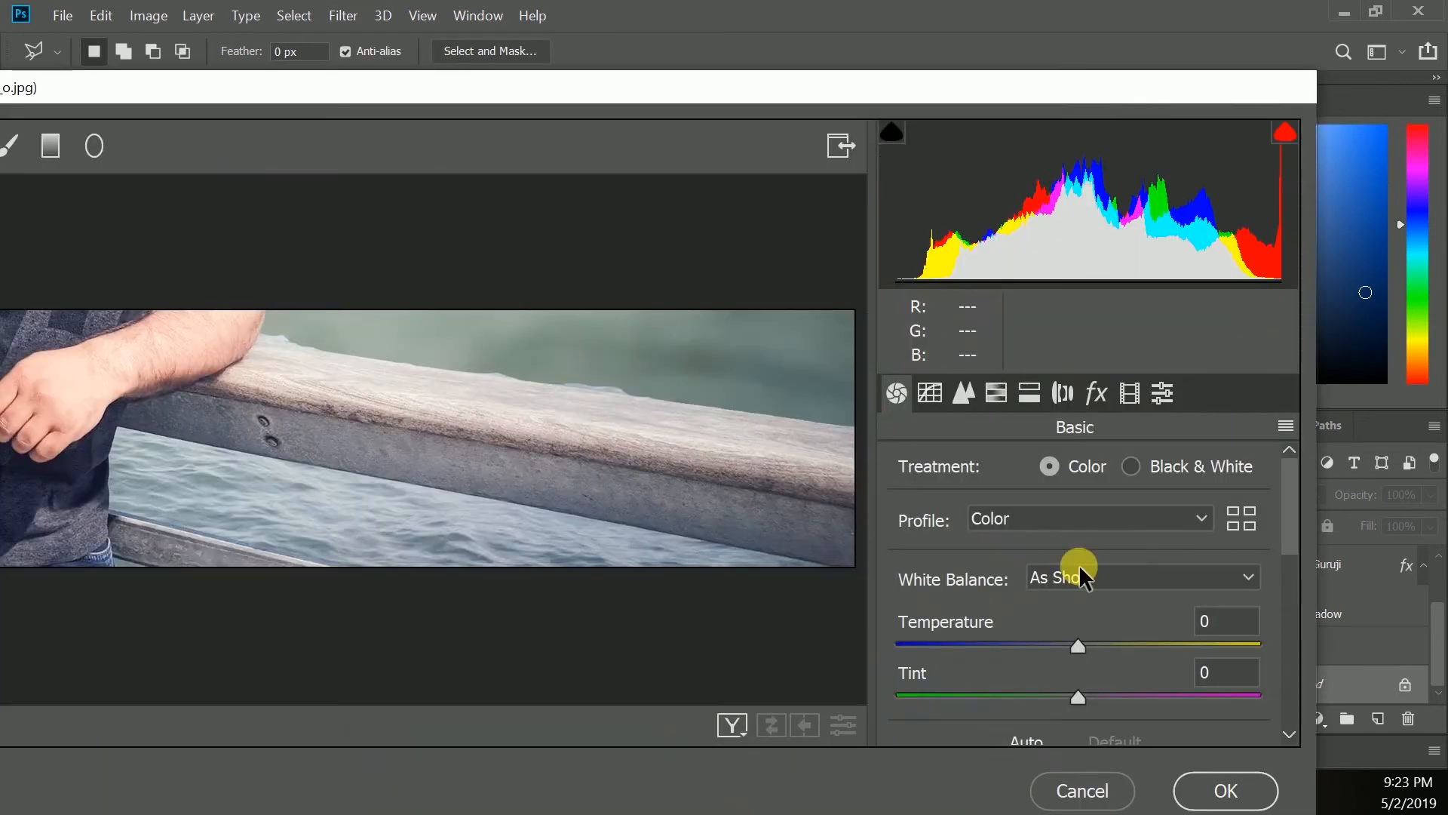
mouse_move(1080, 646)
mouse_down()
mouse_move(1167, 647)
mouse_move(1057, 644)
mouse_up()
drag(1077, 697, 1015, 694)
scroll(1067, 653, down, 3)
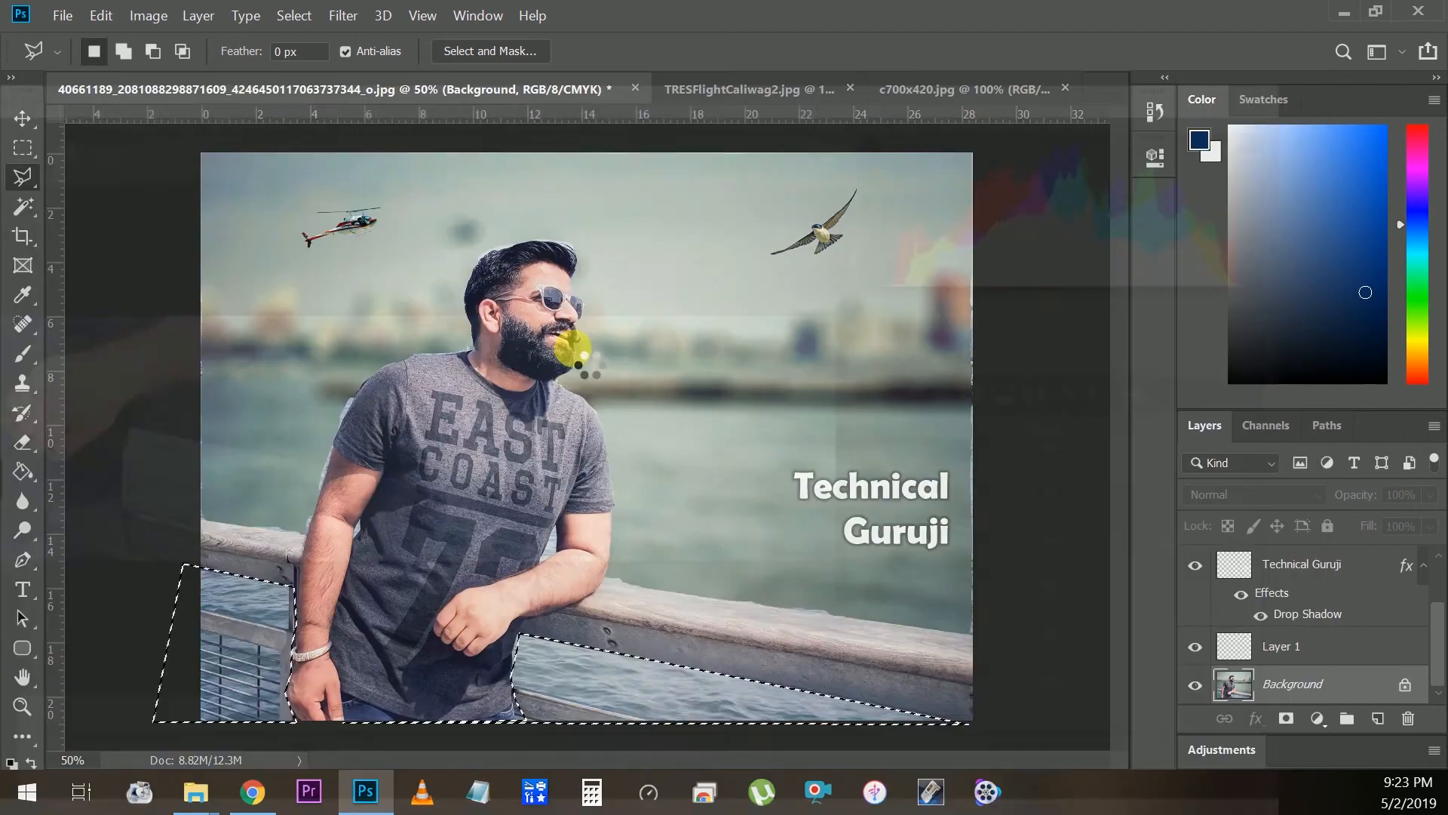
- Blur the selected water below the railing, and switch to the Move tool
click(343, 15)
mouse_move(452, 265)
click(664, 372)
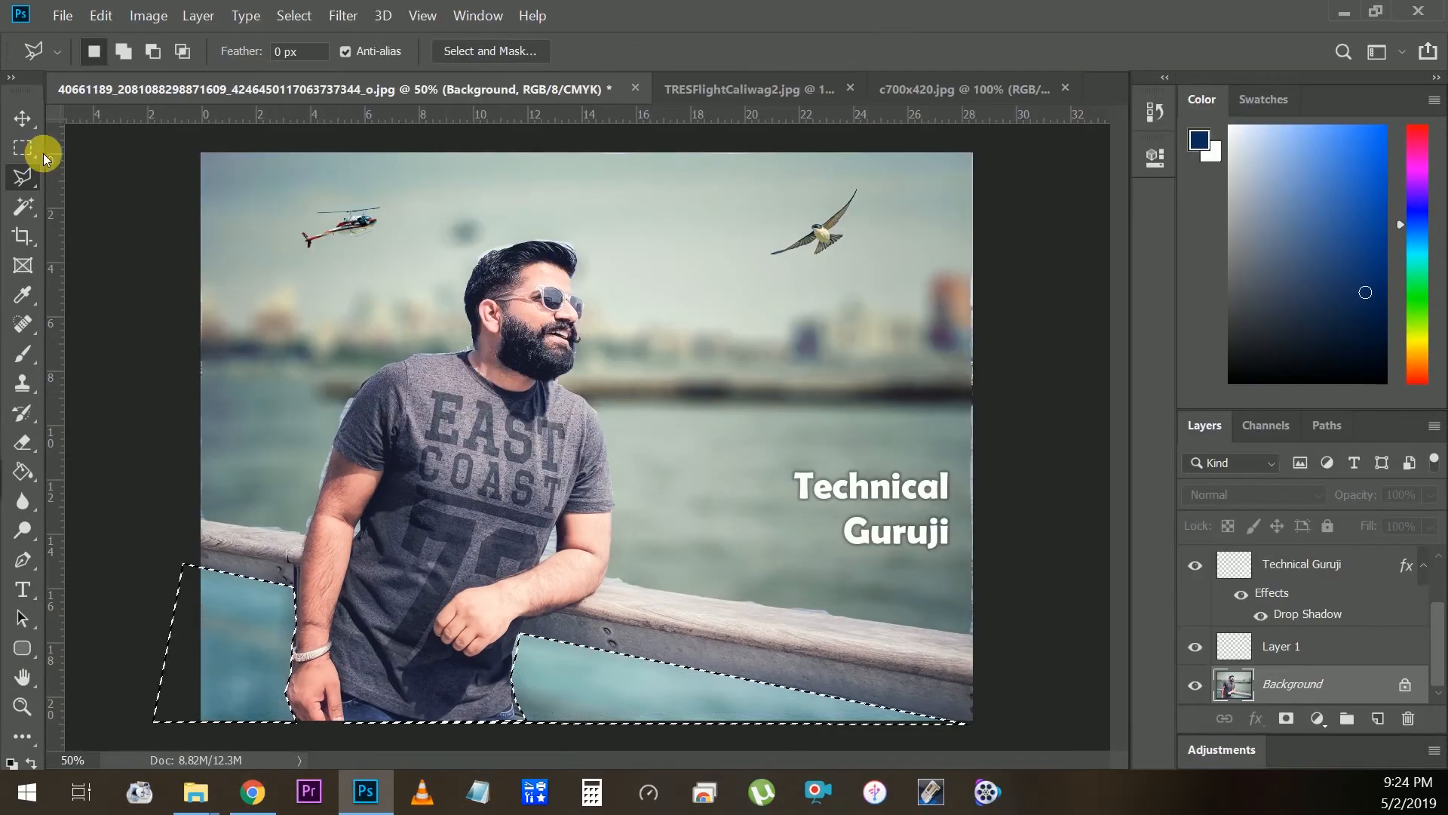
key(v)
- Save the finished image as a JPEG named "technical guruji", and close the bird and helicopter documents
click(63, 16)
click(122, 268)
text(technical guruji)
key(Tab)
key(j)
key(Return)
click(647, 195)
click(851, 88)
click(867, 90)
- Switch to File Explorer and create a new folder named "1" inside the wallpapers folder
click(196, 792)
click(264, 664)
click(715, 444)
right_click(827, 463)
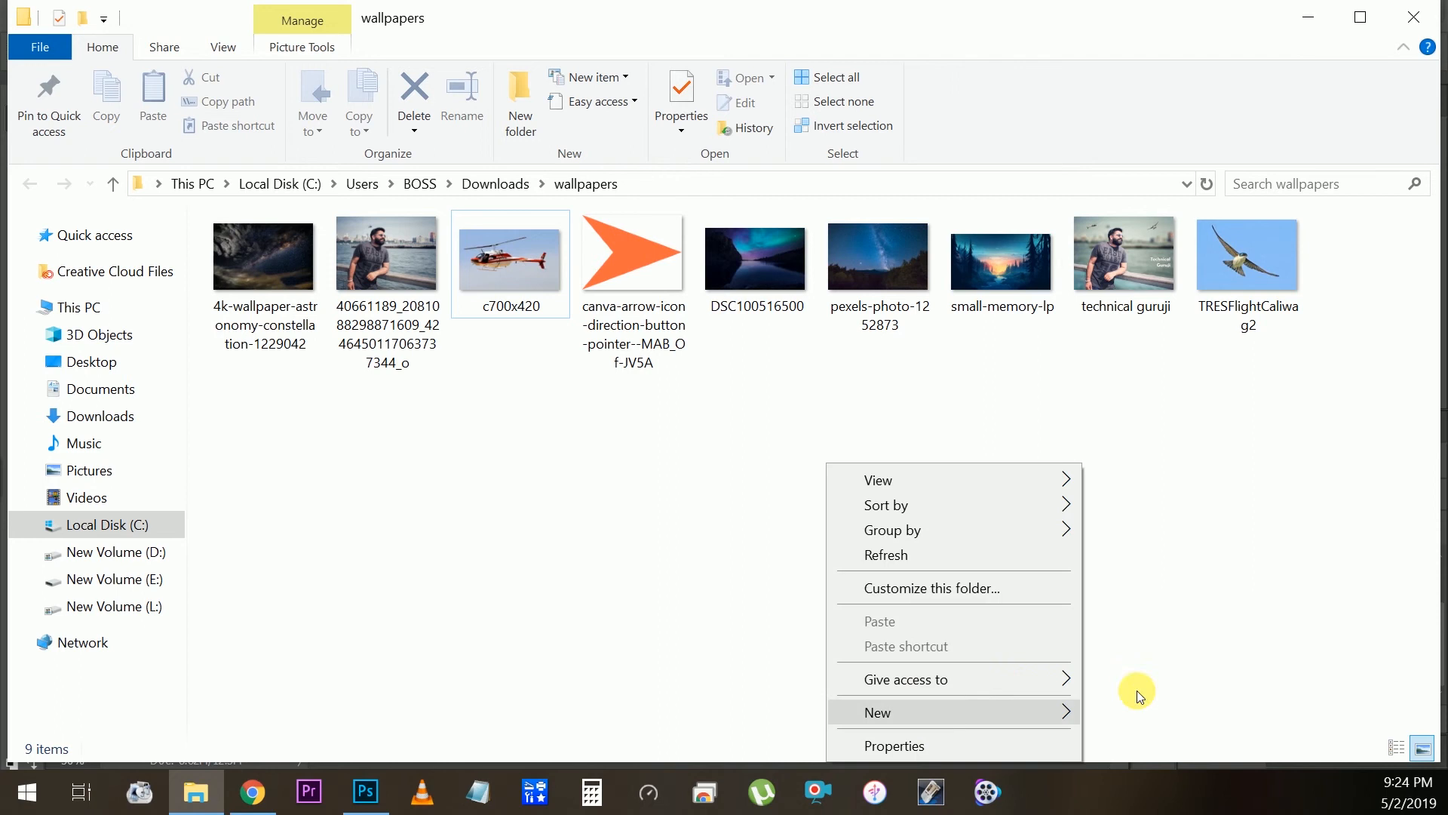
mouse_move(1065, 710)
click(1161, 470)
text(1)
- Move the original portrait and the "technical guruji" image into folder "1", and open that folder
click(507, 309)
ctrl+click(1245, 294)
drag(489, 311, 269, 288)
double_click(264, 281)
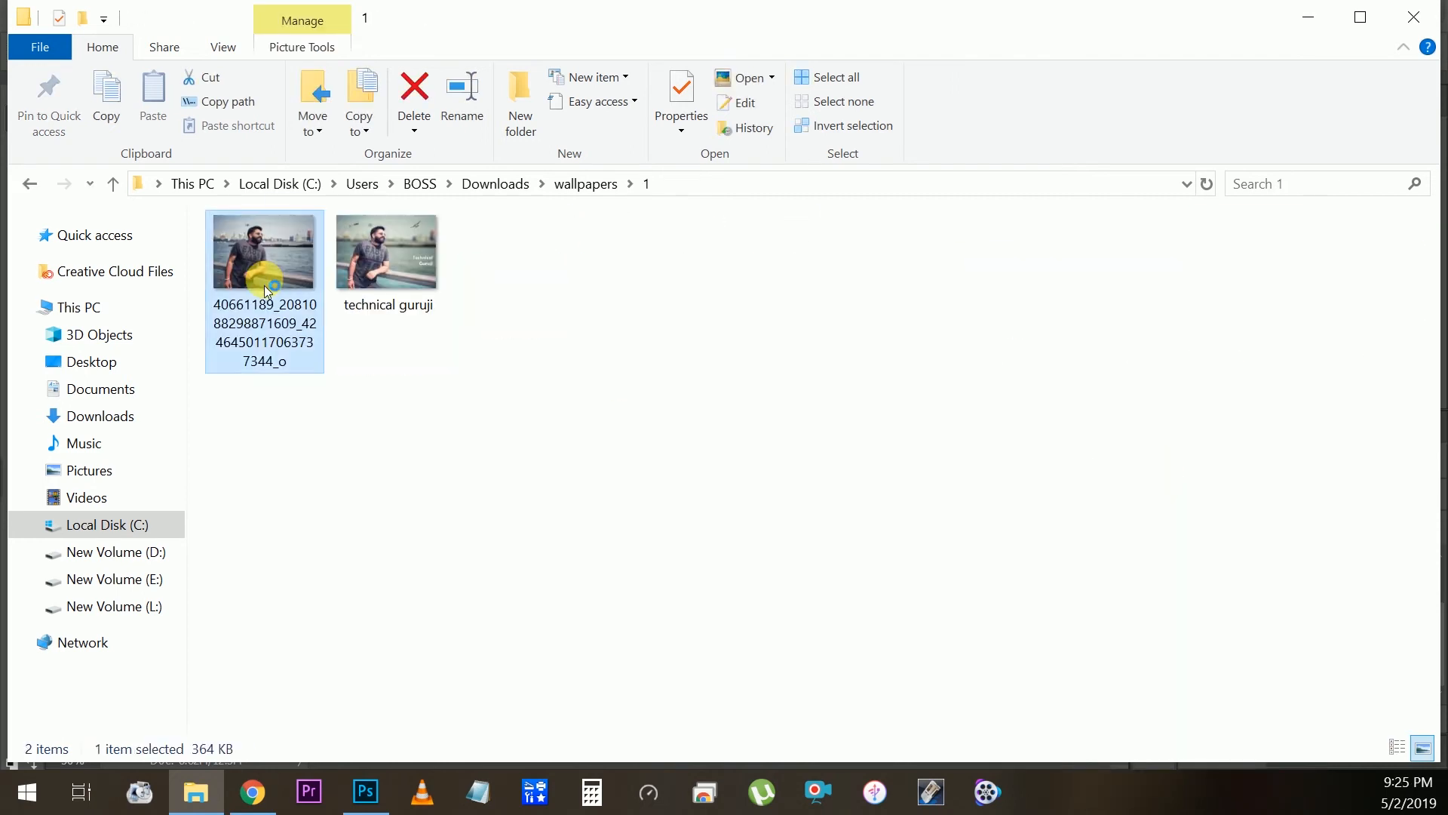
- Open the original portrait in the photo viewer and flip back and forth between it and the edited version to compare them
double_click(264, 285)
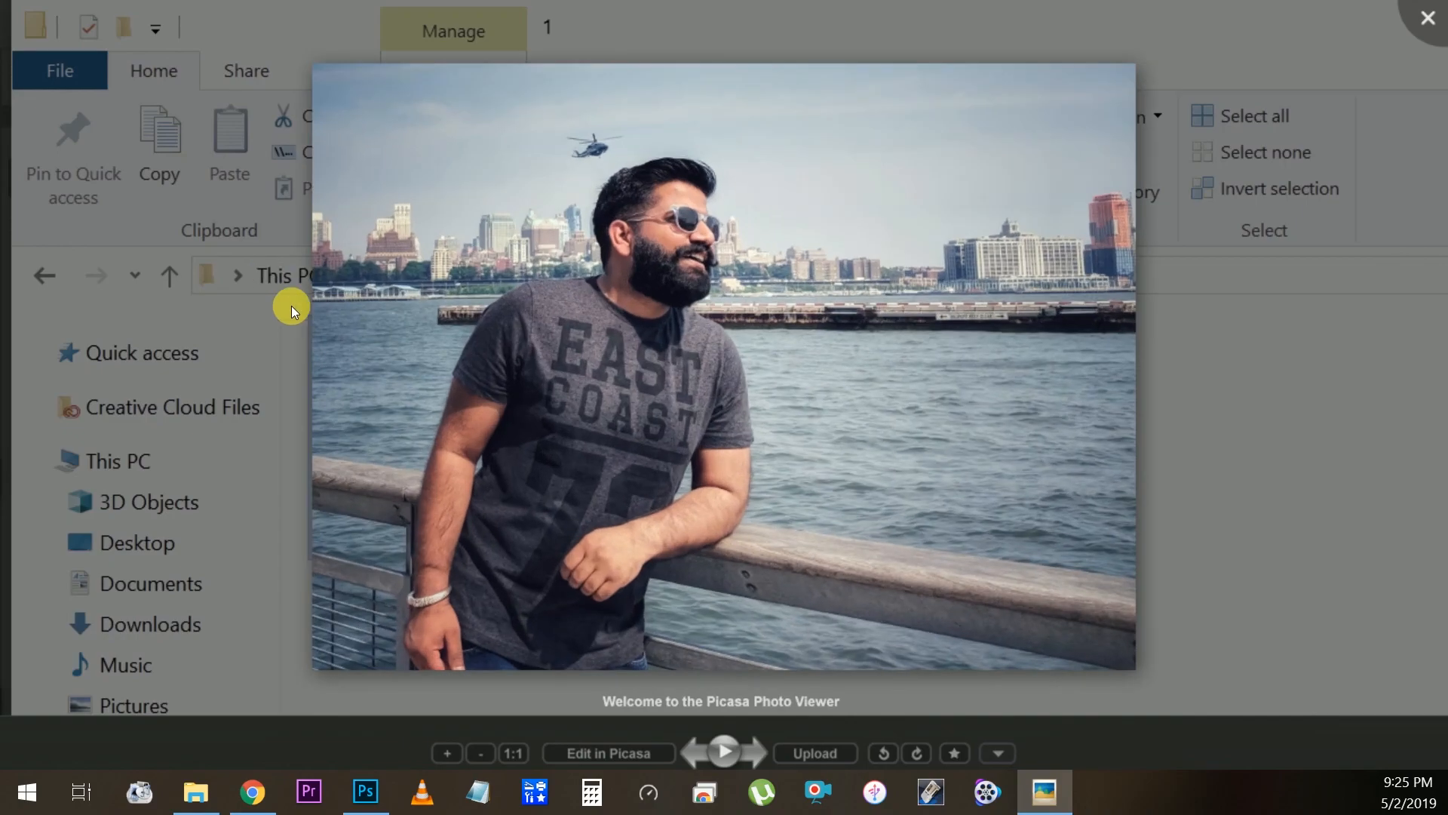
key(Right)
key(Left)
key(Right)
key(Left)
key(Right)
key(Left)
key(Right)
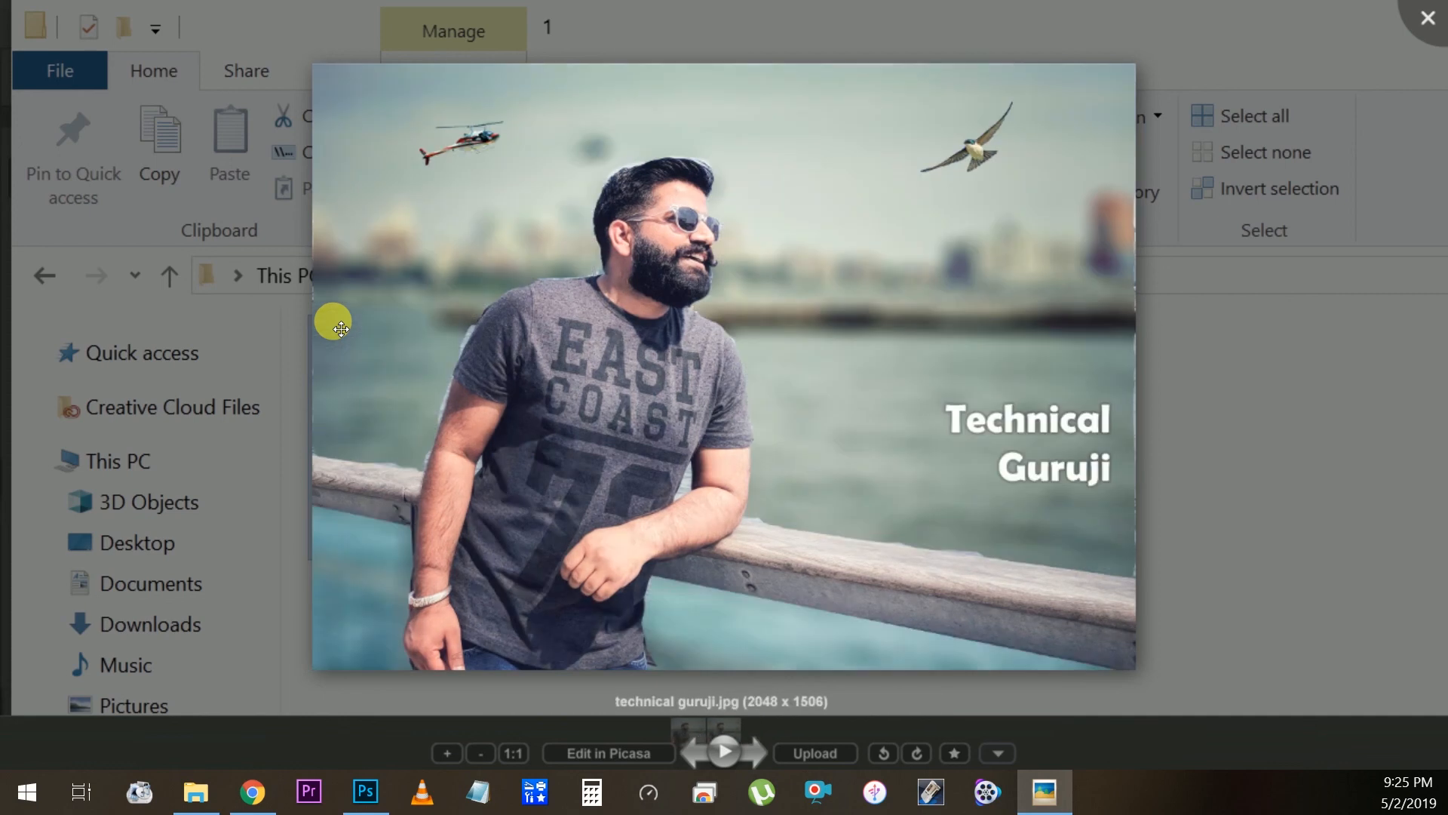
key(Left)
key(Right)
key(Left)
key(Right)
key(Left)
key(Right)
key(Left)
key(Right)
key(Left)
key(Right)
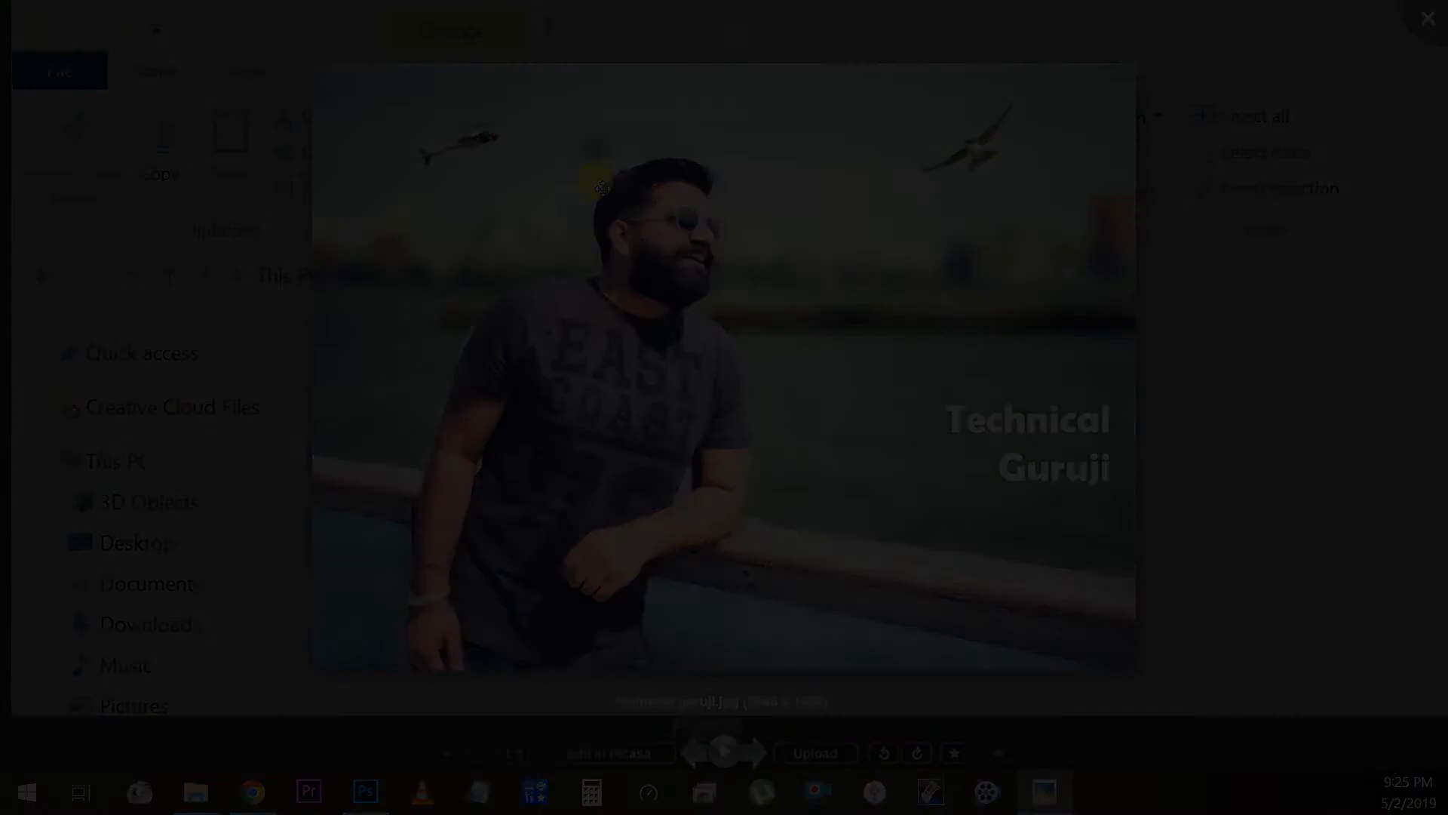